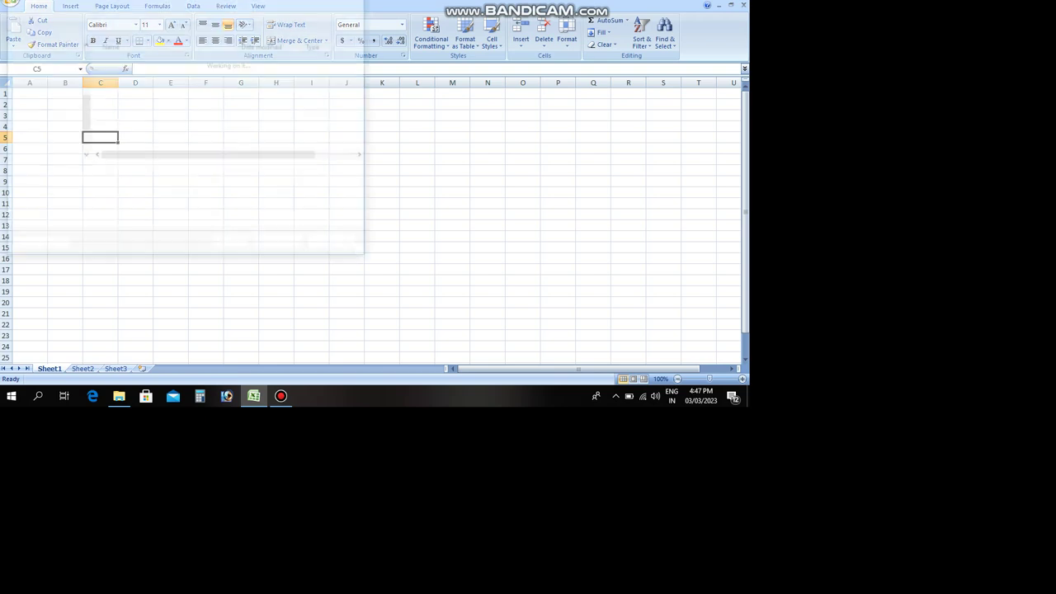
Step: Dismiss the Save As dialog and bring the active cell back to A1 on the blank sheet
key("Escape")
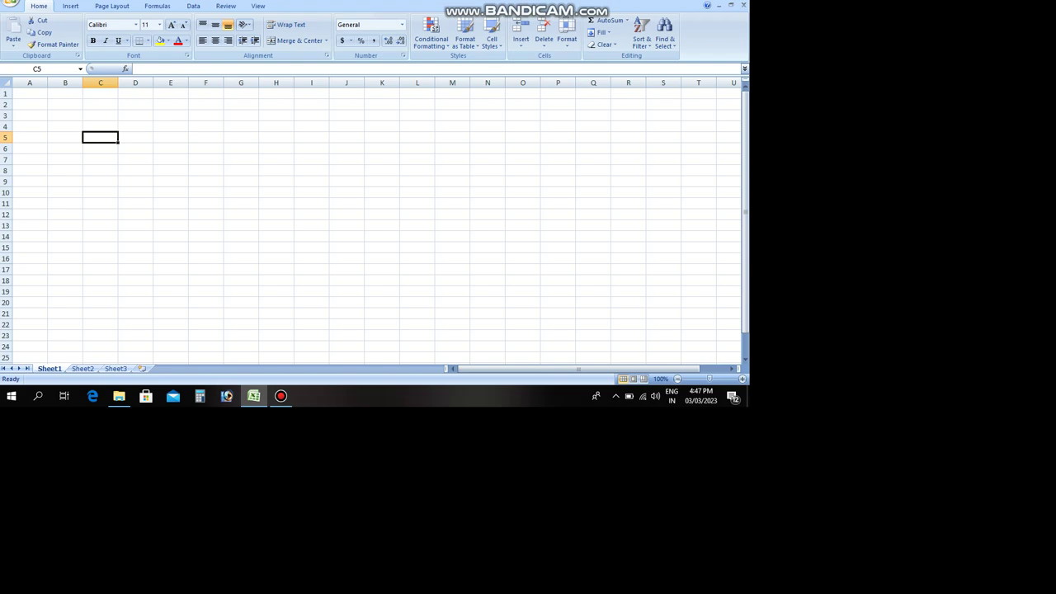
key("Right")
key("Down")
key("Up")
key("Up")
key("Left")
key("Up")
key("Up")
key("Up")
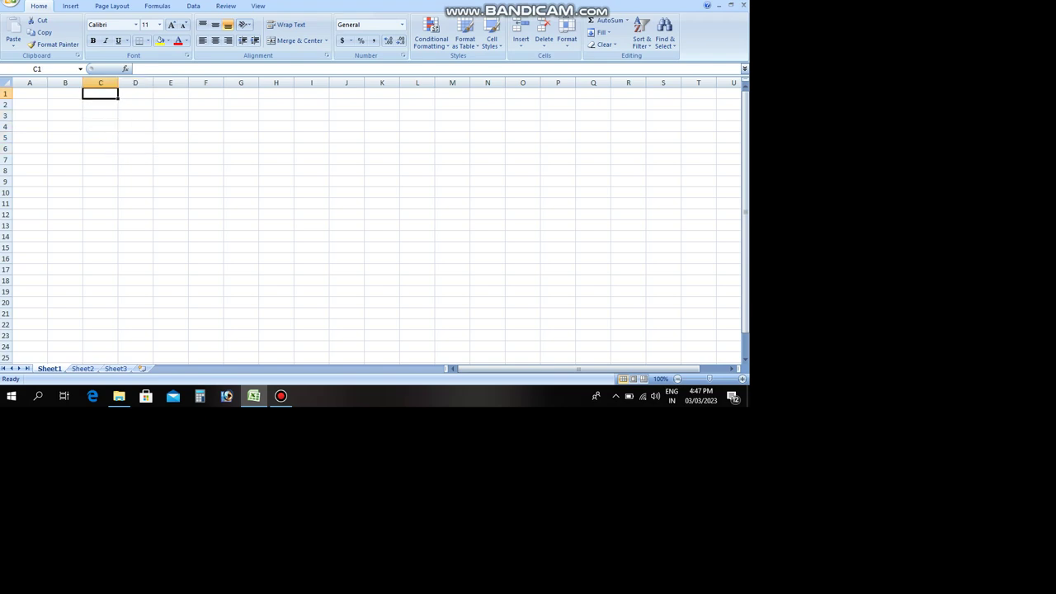
key("Left")
key("Down")
key("Down")
key("Right")
key("Down")
key("Down")
key("Left")
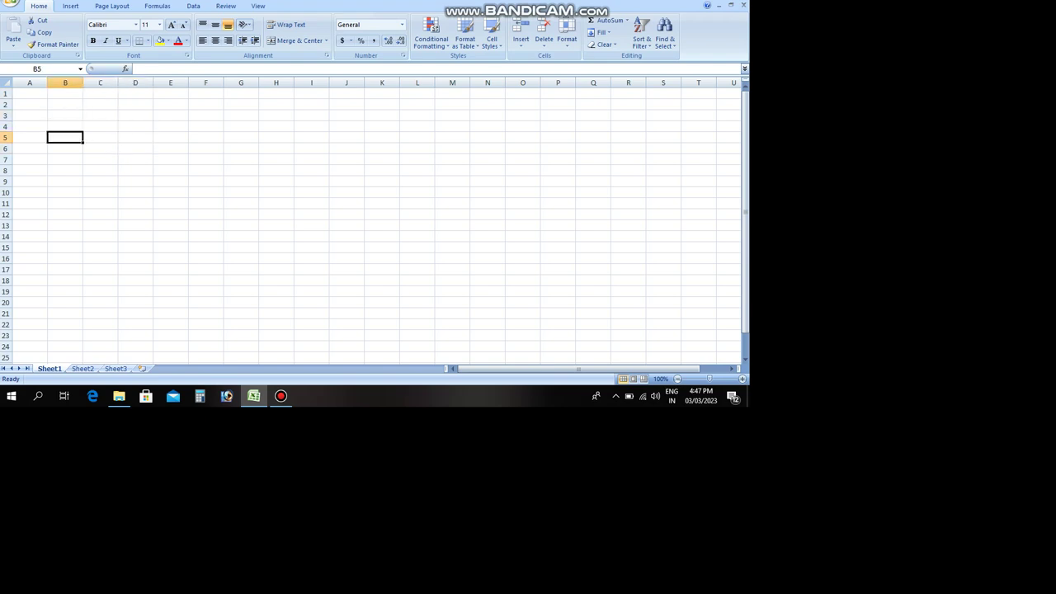
key("ctrl+Home")
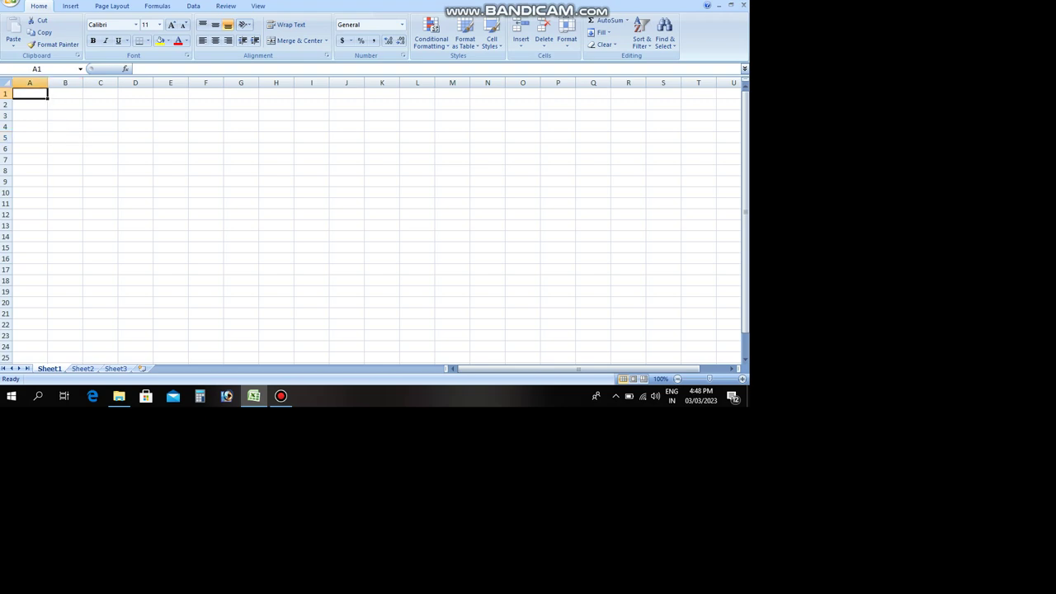
Step: Enter 1 in A1 and fill it down as a 1–20 series through A20
type("1")
key("ctrl+Return")
left_click_drag(48, 99, 48, 307)
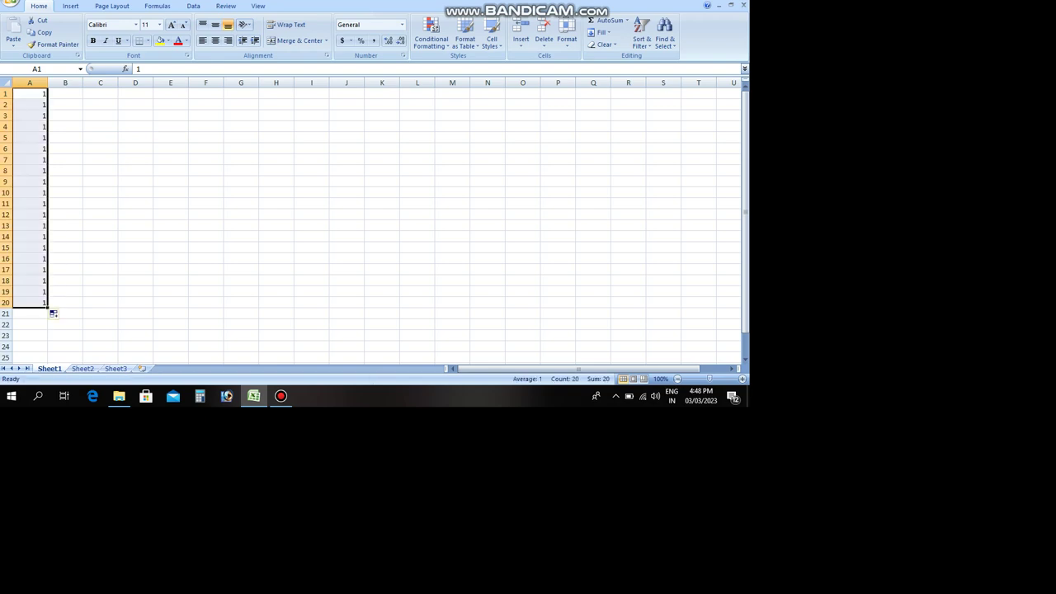
key("ctrl+z")
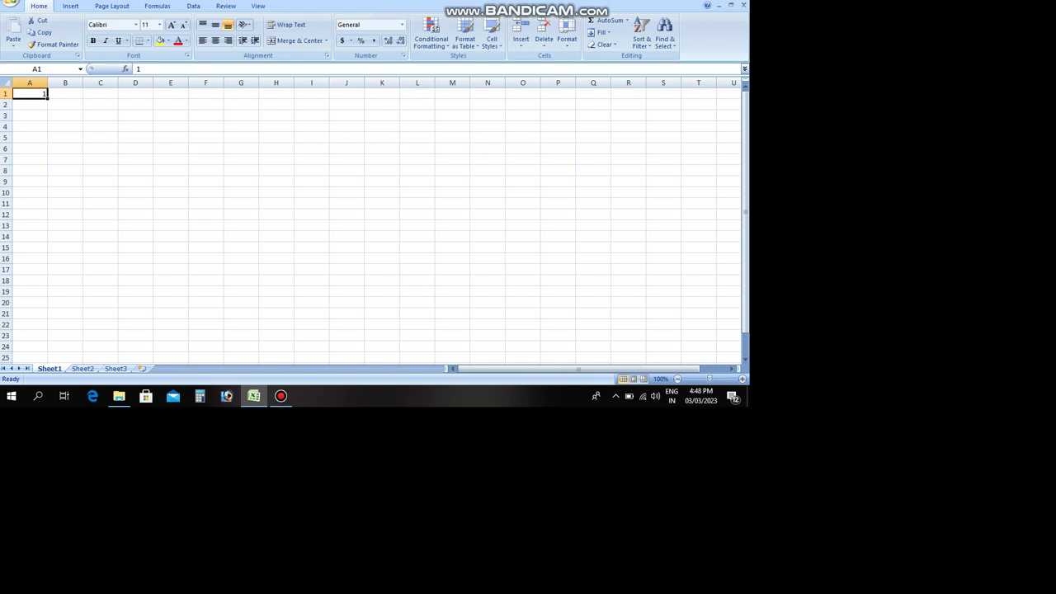
left_click_drag(47, 99, 51, 255)
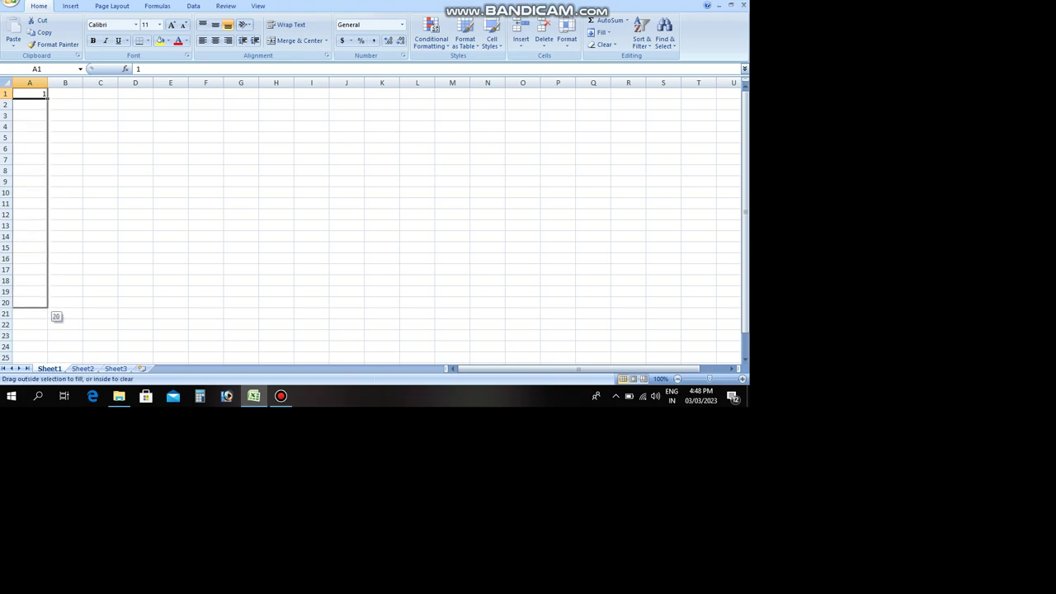
left_click_drag(51, 255, 51, 307)
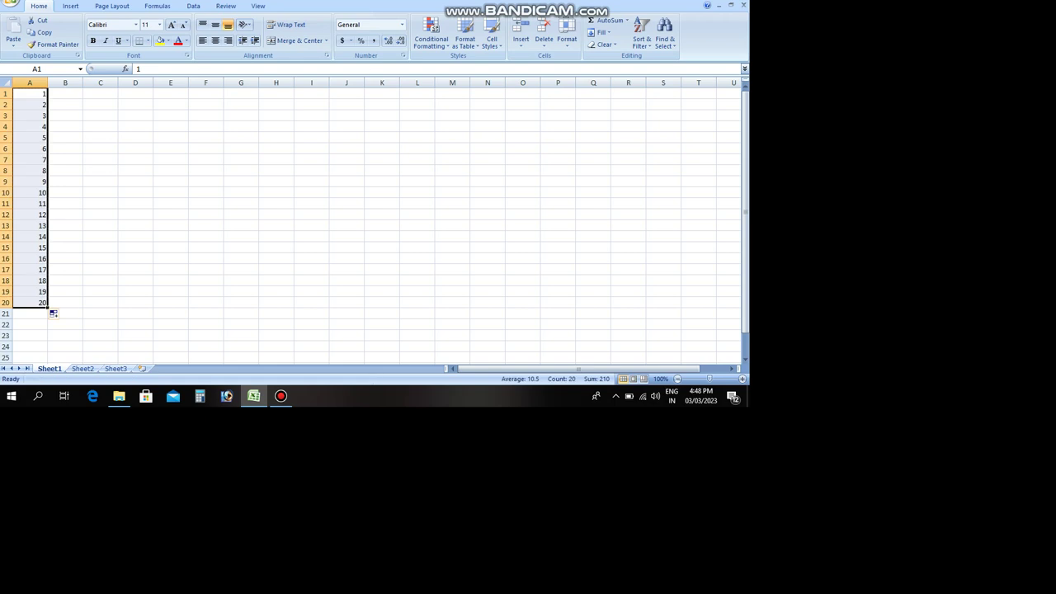
left_click(100, 215)
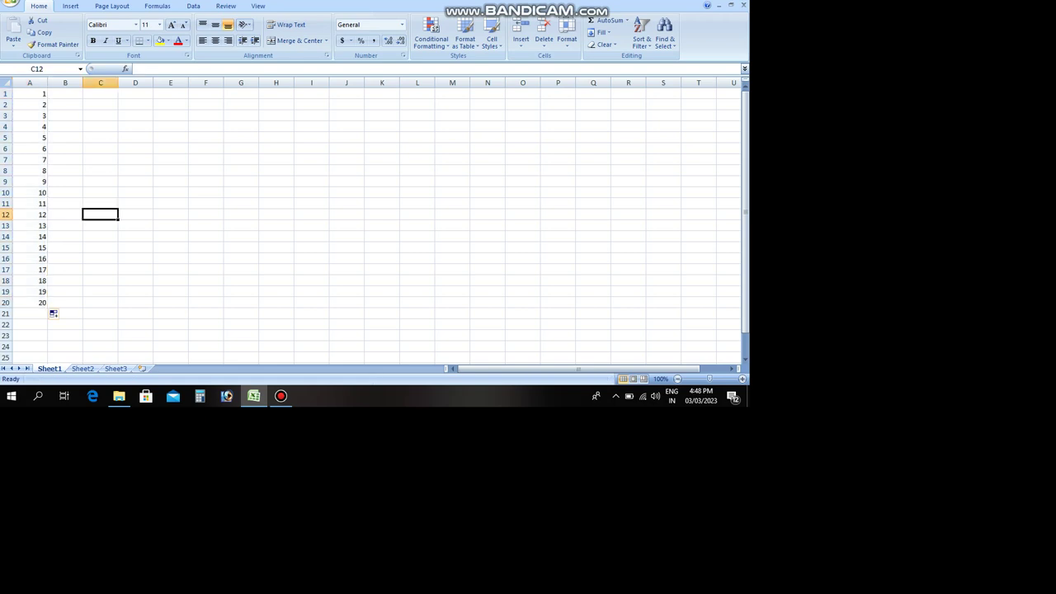
Step: Make the numbers in A1:A20 bold and italic
left_click_drag(30, 94, 30, 302)
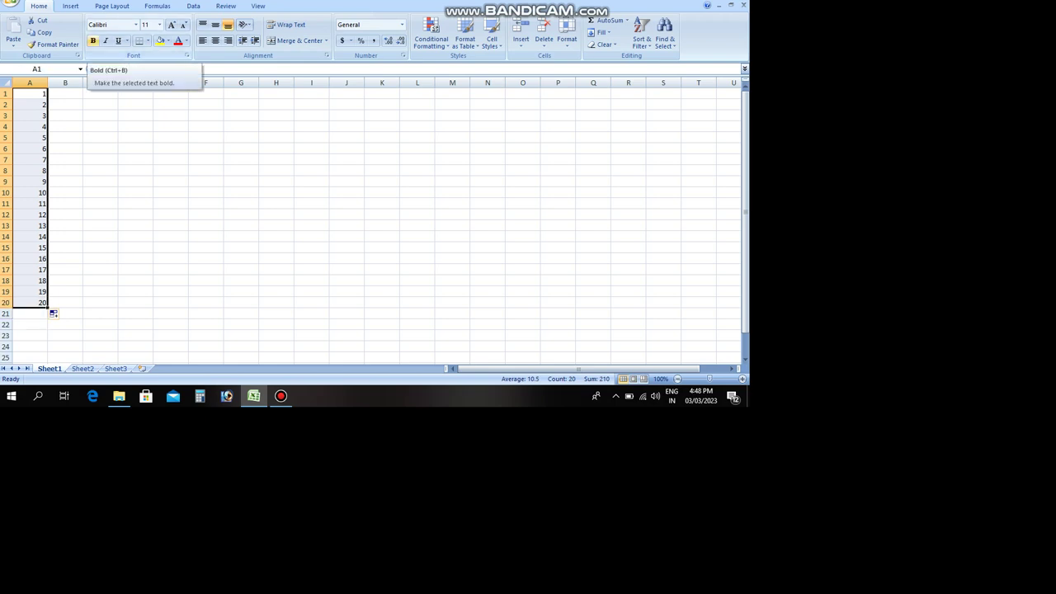
left_click(92, 41)
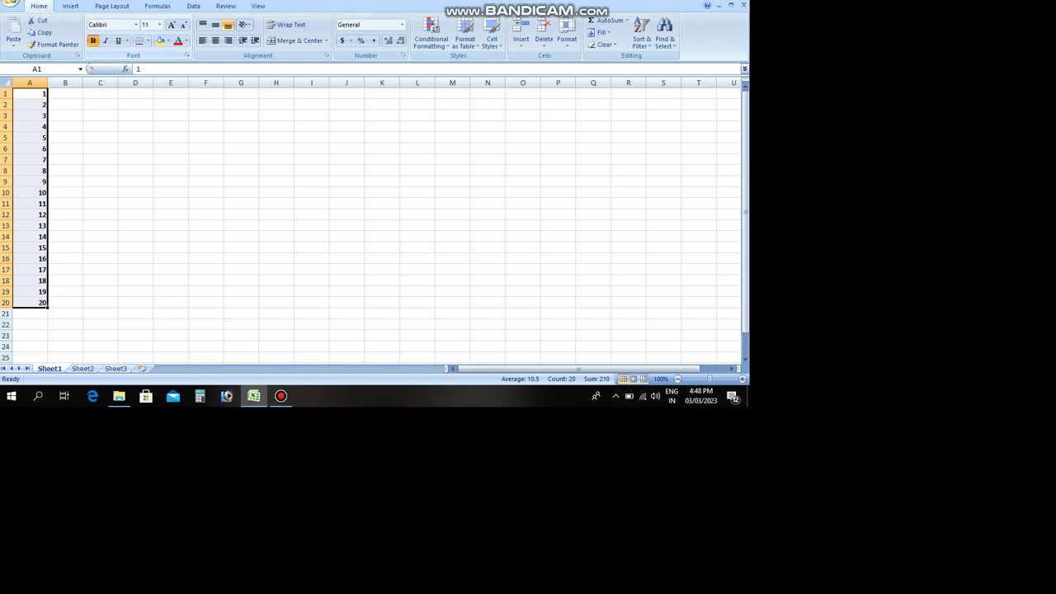
left_click(93, 40)
left_click(93, 40)
left_click(105, 40)
Step: Give the numbers in A1:A20 a double underline
left_click(118, 41)
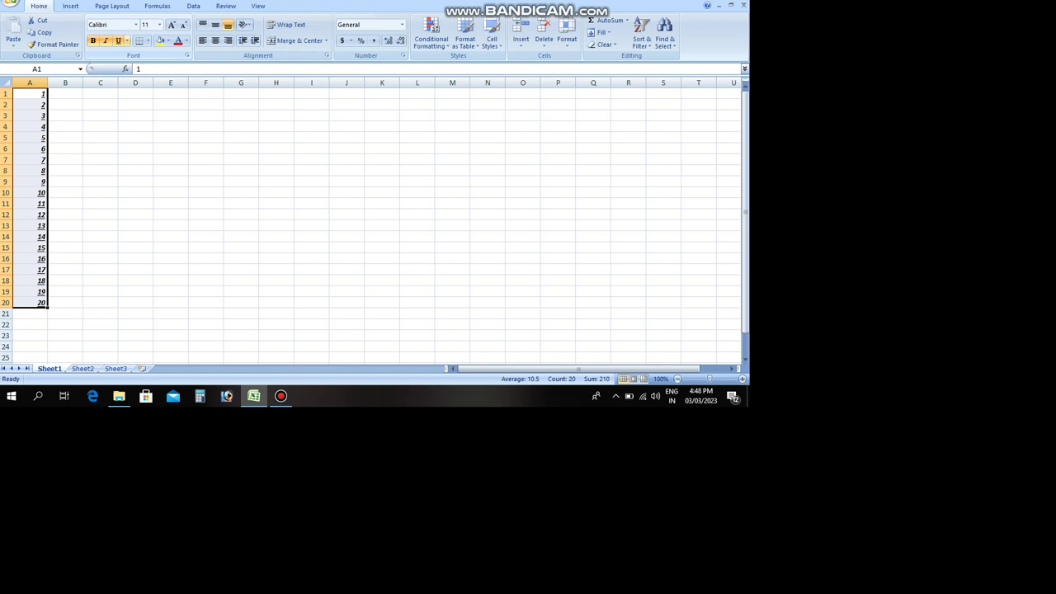
left_click(127, 40)
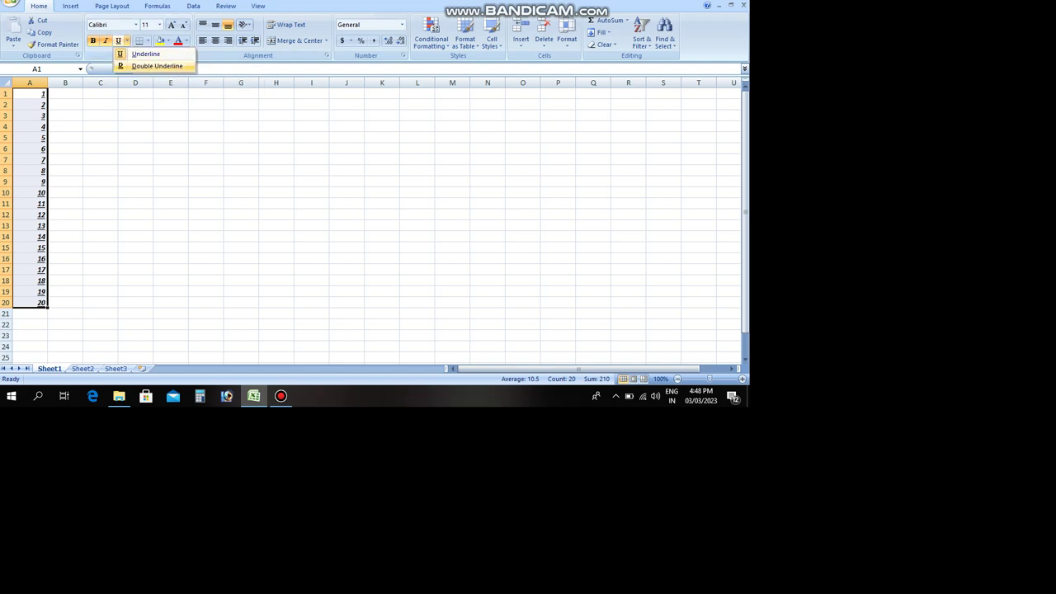
left_click(157, 66)
left_click(136, 148)
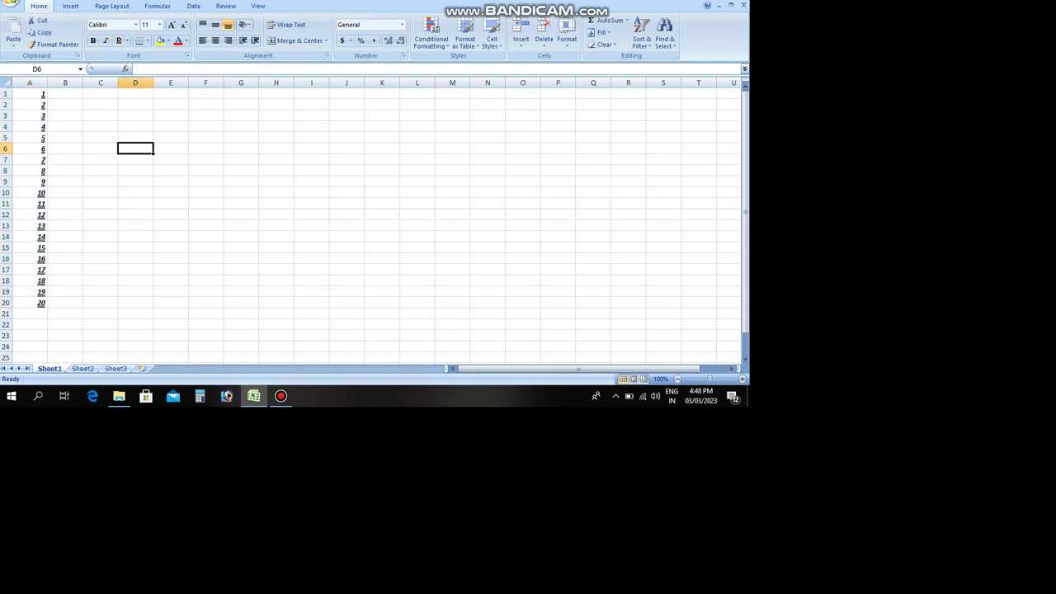
left_click_drag(29, 94, 29, 303)
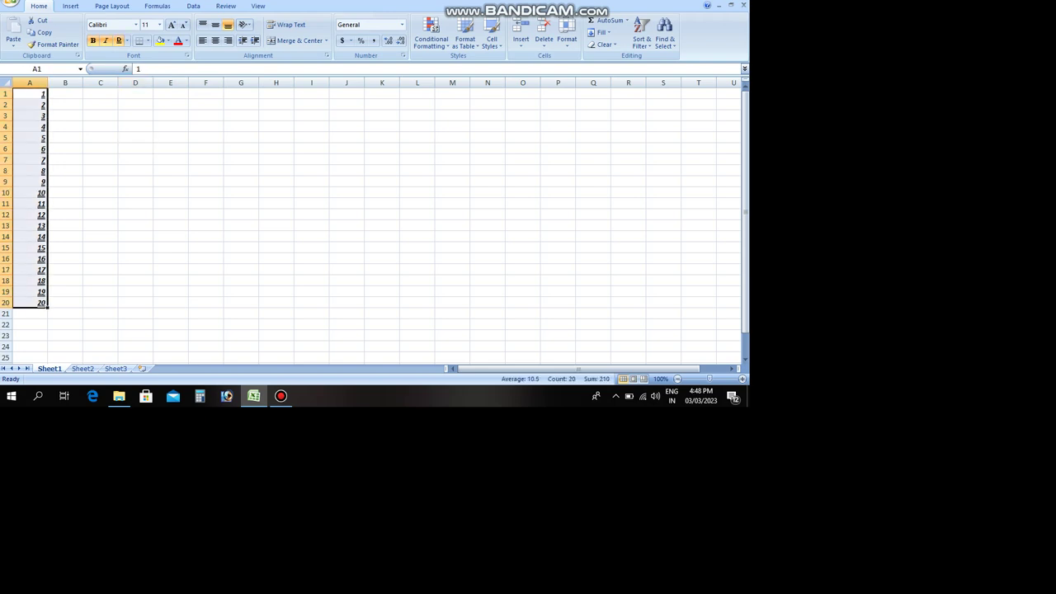
left_click(135, 170)
left_click_drag(29, 95, 29, 302)
Step: Apply a bottom border, then All Borders, to every cell in A1:A20
left_click(148, 41)
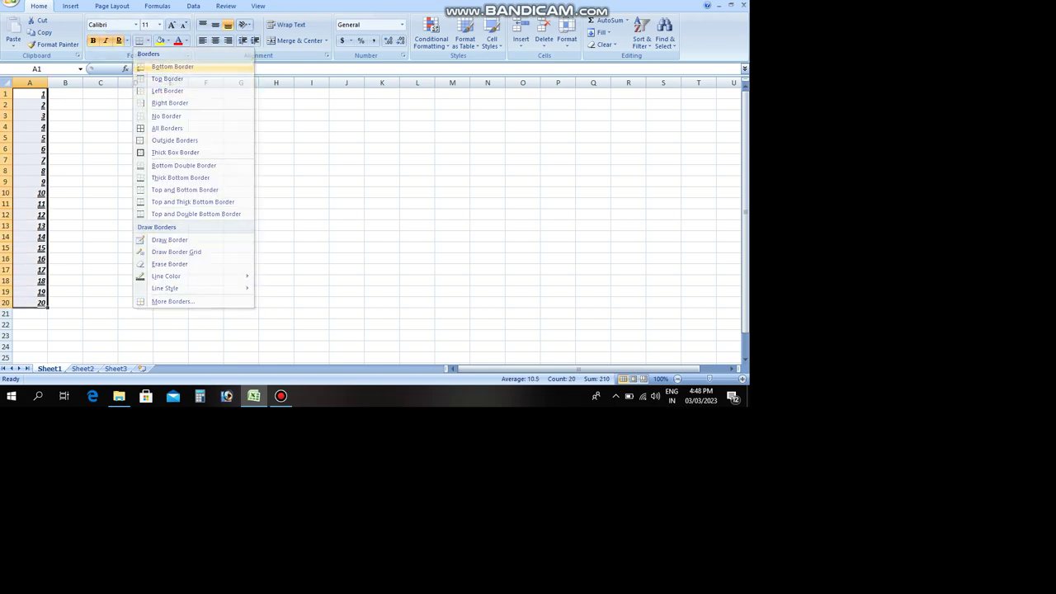
left_click(173, 66)
left_click(100, 325)
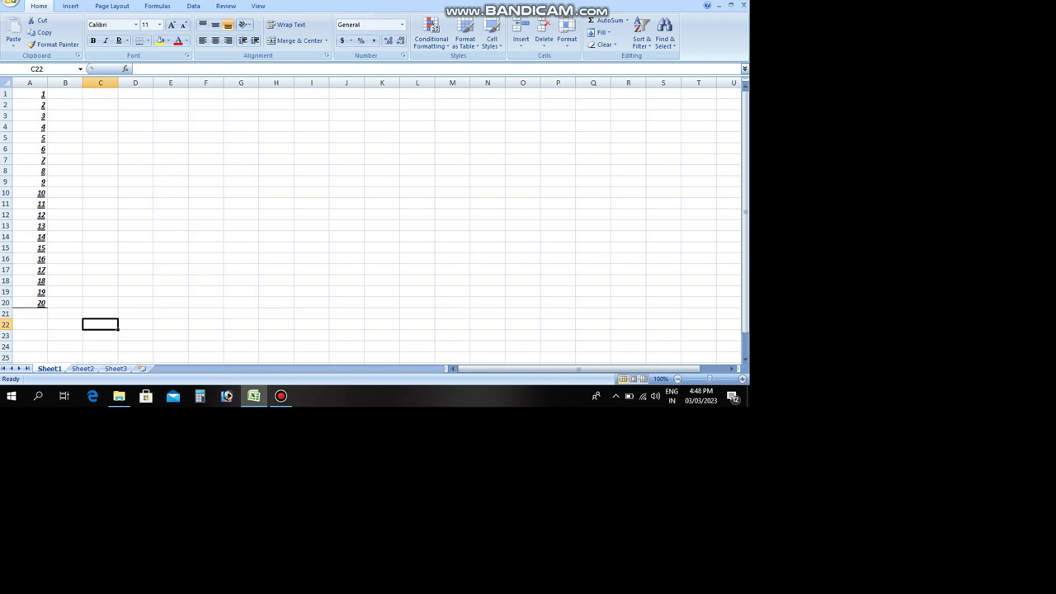
left_click_drag(30, 303, 30, 94)
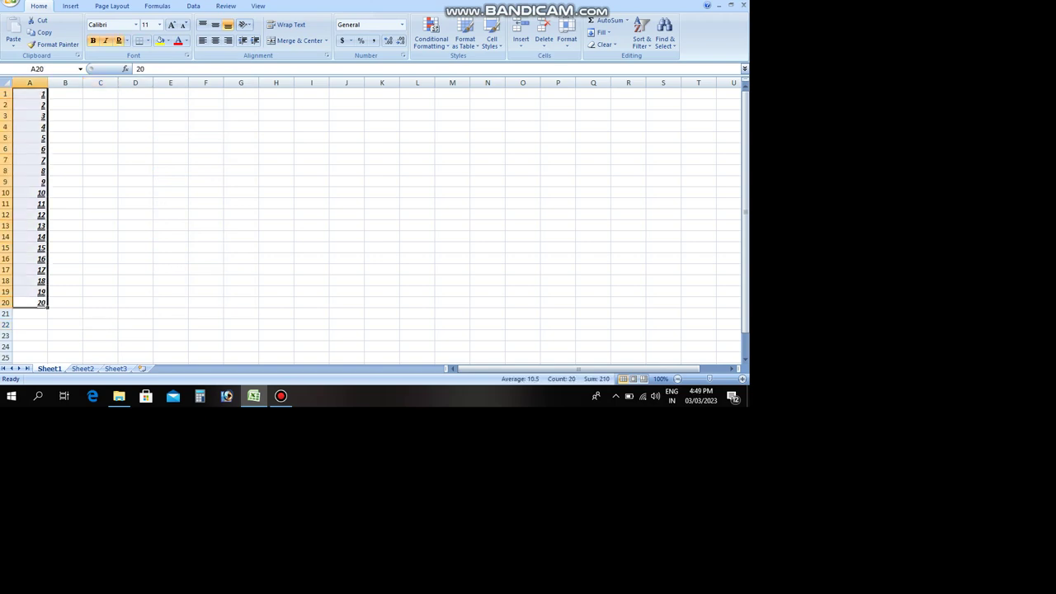
left_click(148, 41)
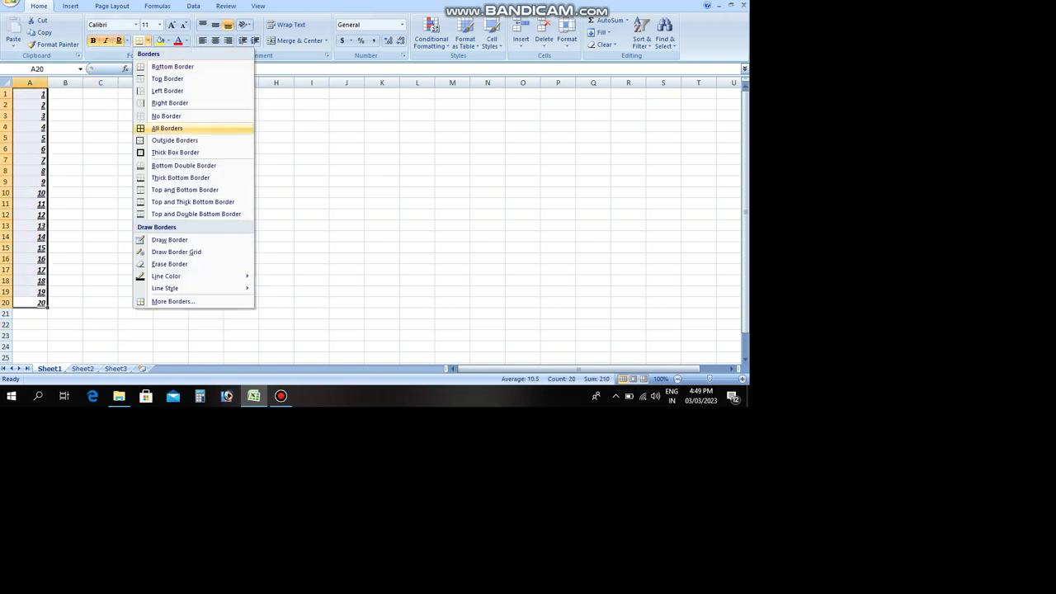
left_click(177, 127)
left_click(171, 160)
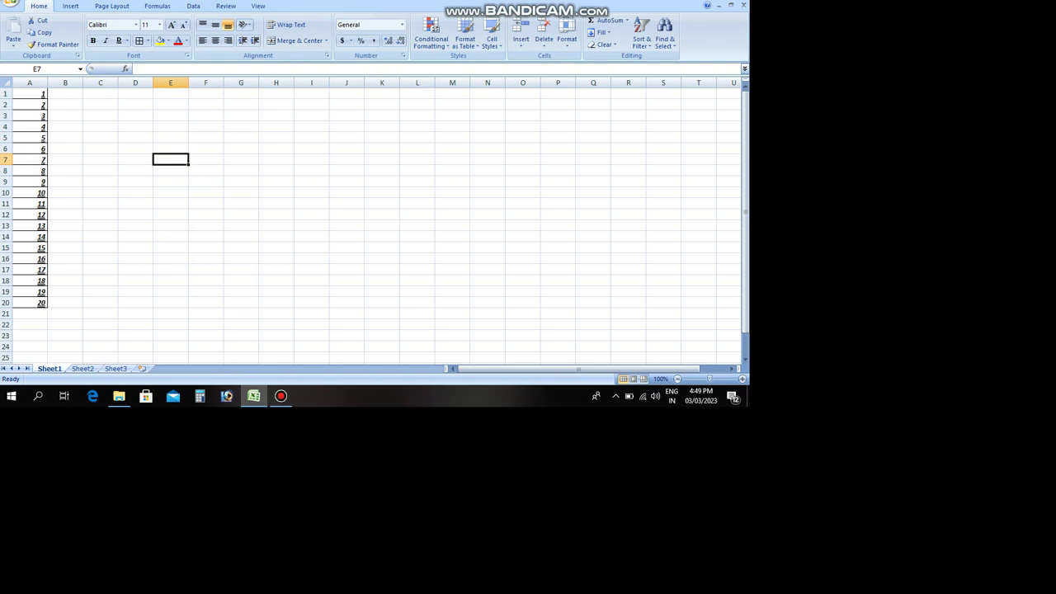
left_click_drag(30, 94, 30, 303)
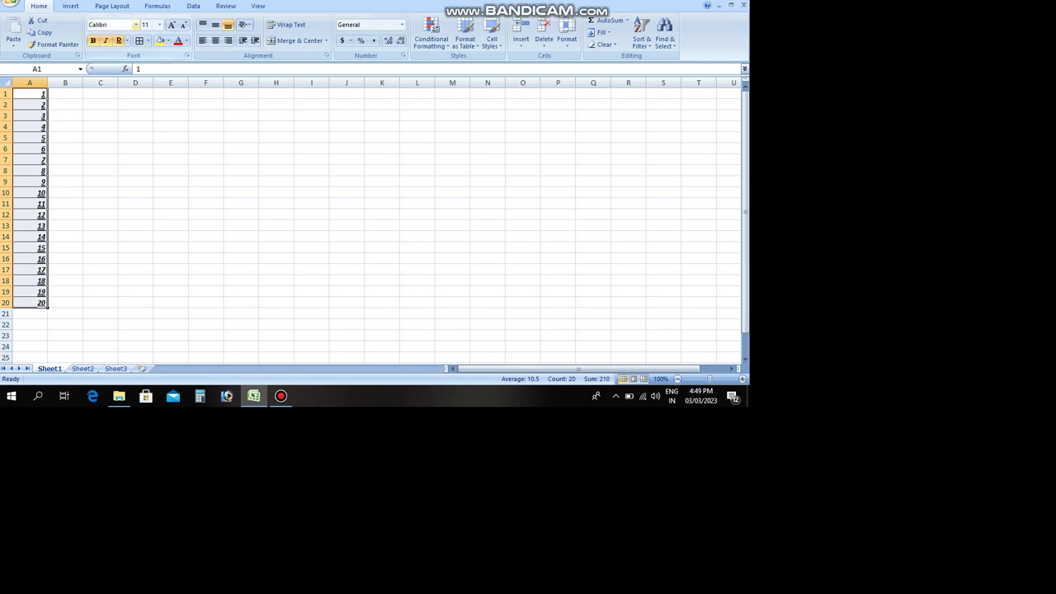
left_click(136, 25)
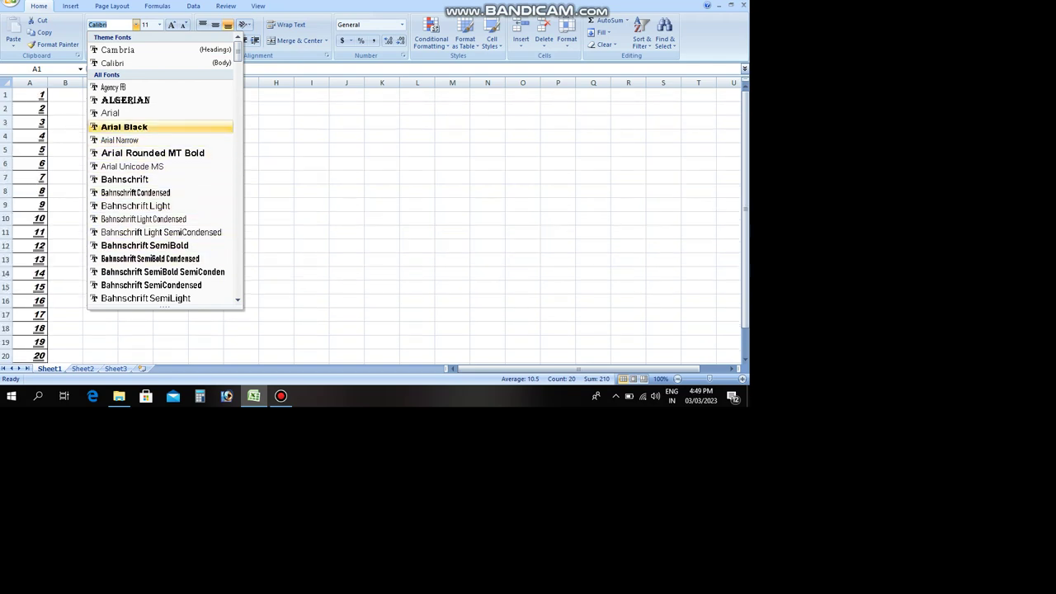
Step: Set the column A numbers to Arial Black at size 18, then enlarge them further
left_click(124, 126)
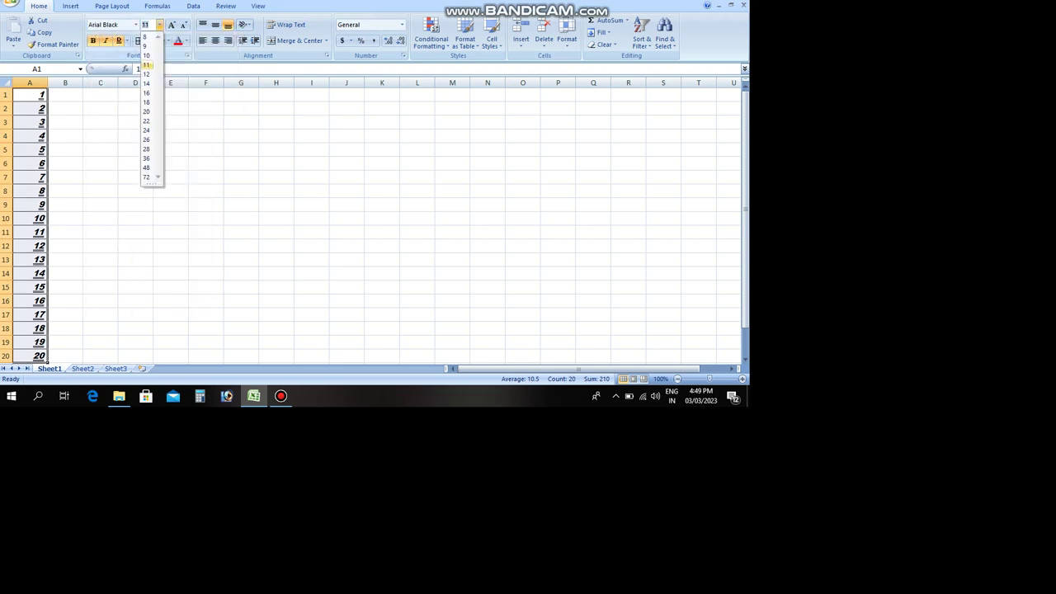
left_click(160, 25)
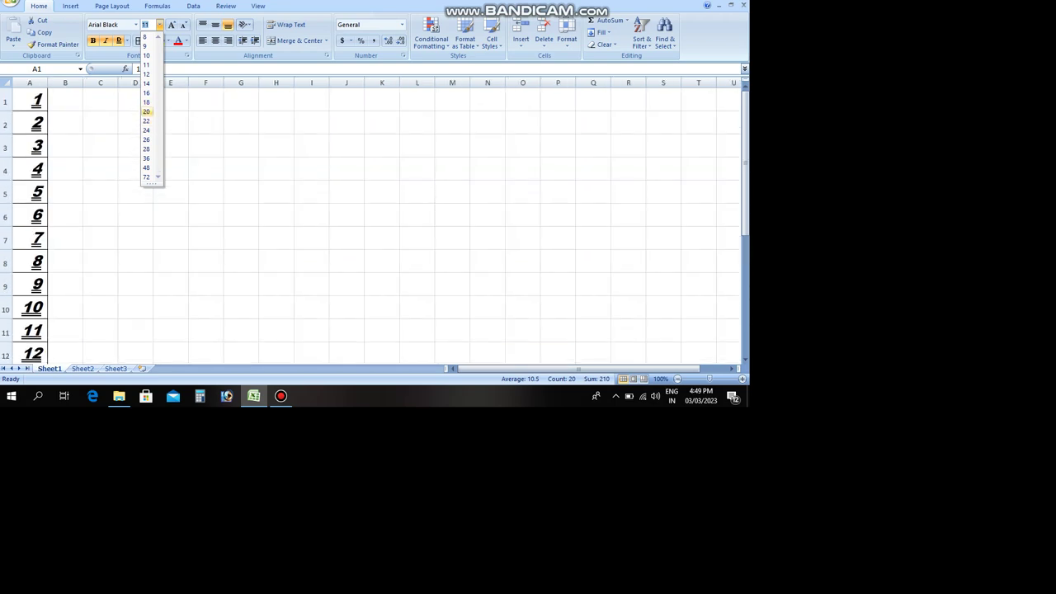
left_click(146, 102)
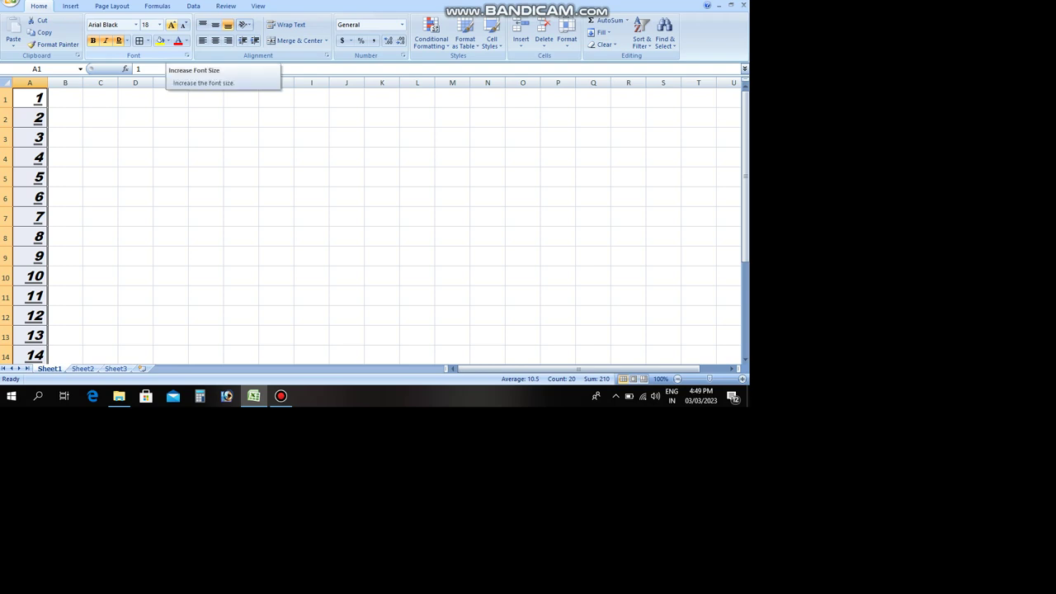
left_click(172, 25)
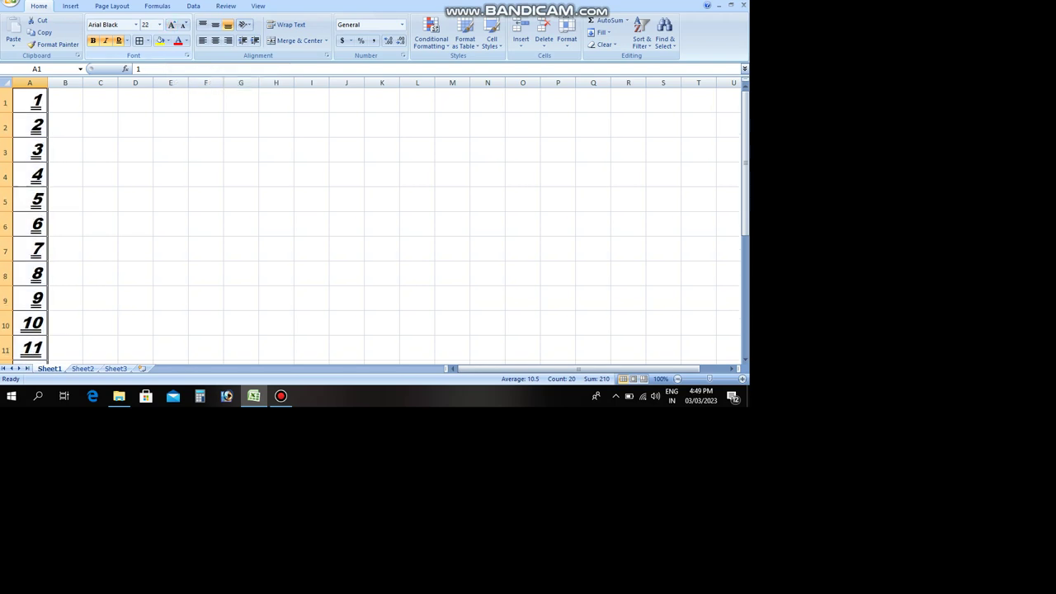
left_click(170, 99)
Step: Resize the 2 in cell A2 down to 16 points with Increase/Decrease Font Size
left_click(33, 128)
left_click(172, 25)
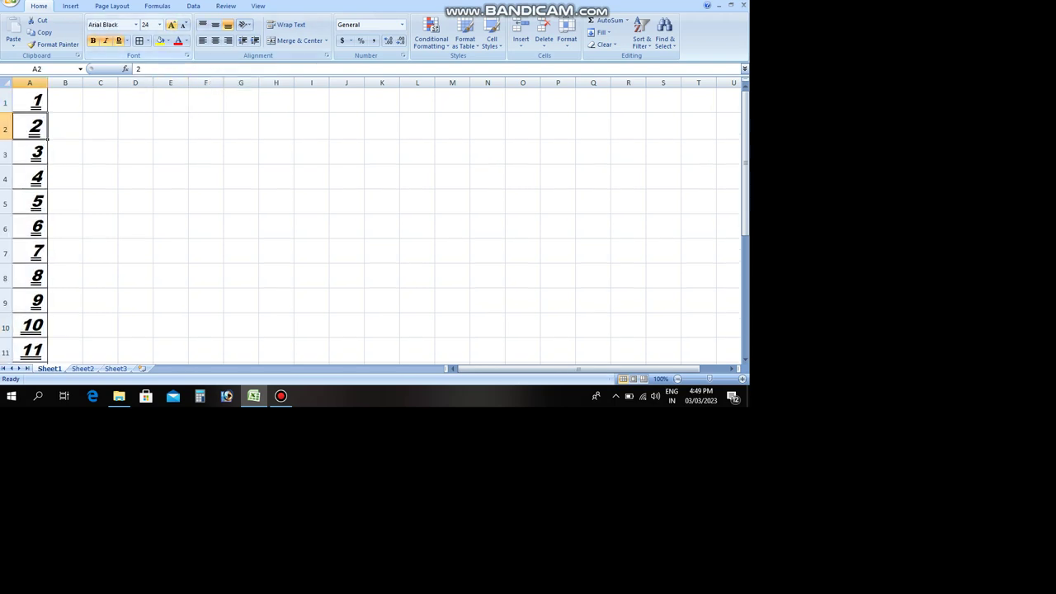
left_click(171, 25)
left_click(172, 25)
left_click(172, 25)
left_click(172, 25)
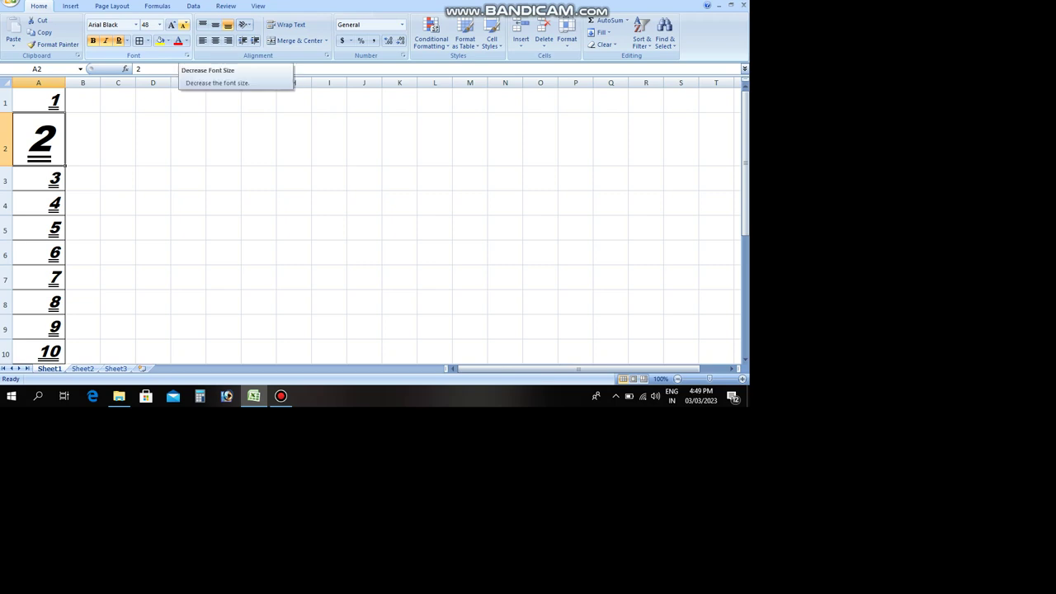
left_click(183, 25)
left_click(183, 25)
left_click(183, 25)
left_click(184, 24)
left_click(184, 24)
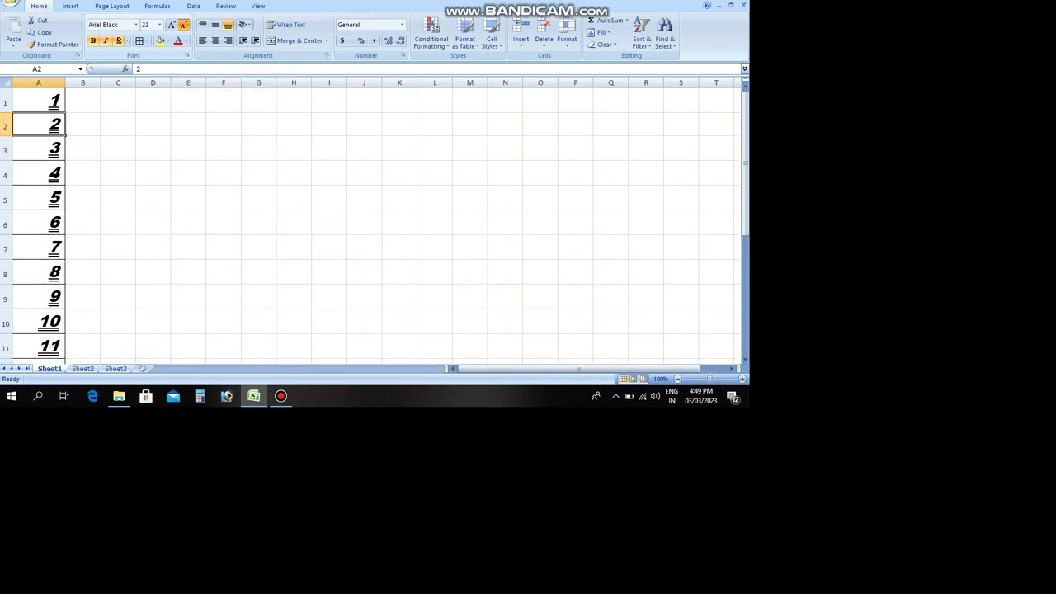
left_click(183, 25)
left_click(183, 25)
left_click(183, 24)
left_click(184, 24)
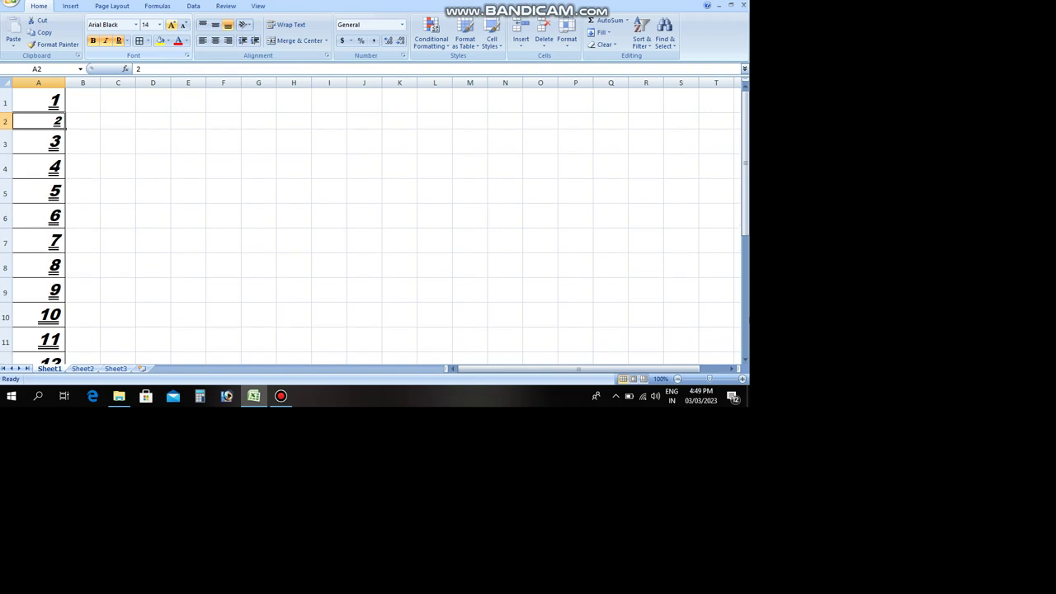
left_click(183, 25)
left_click(184, 25)
left_click(183, 25)
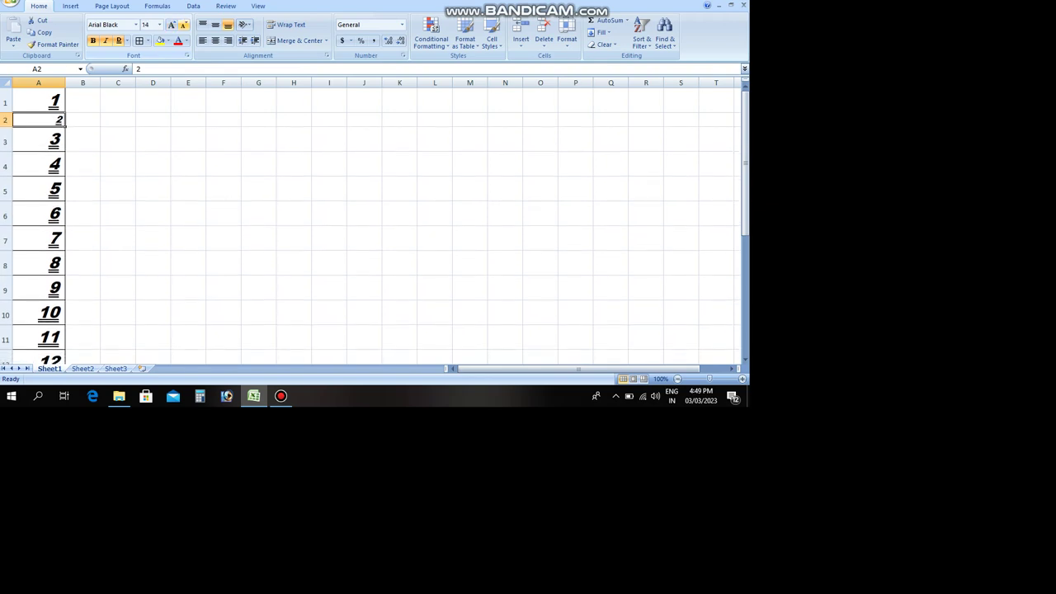
left_click(184, 25)
left_click(172, 25)
left_click(171, 25)
left_click(189, 143)
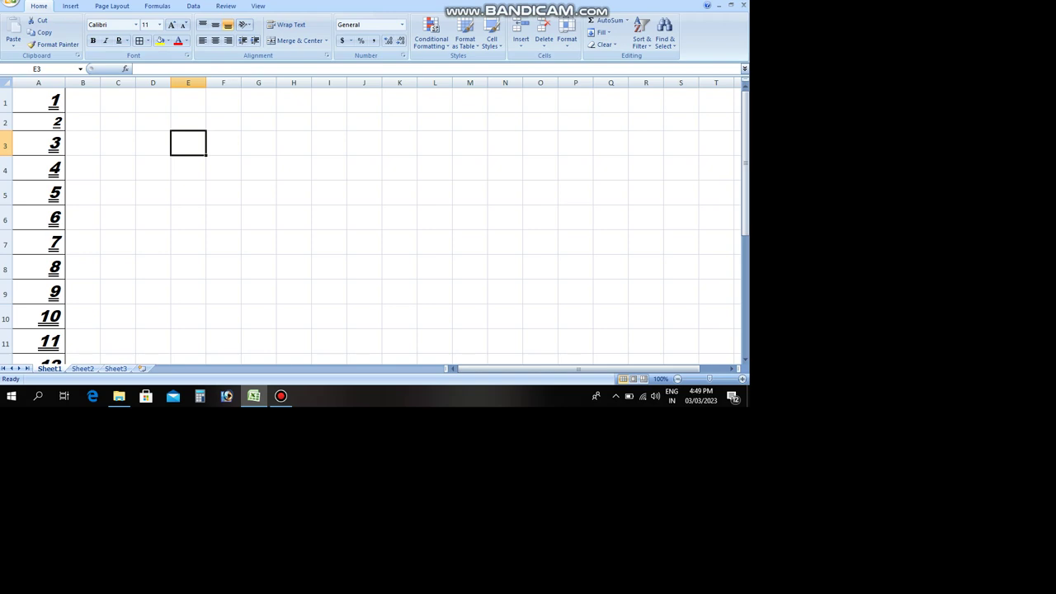
Step: Fill A1 with red, A2 with yellow and A3 with dark blue
left_click(38, 100)
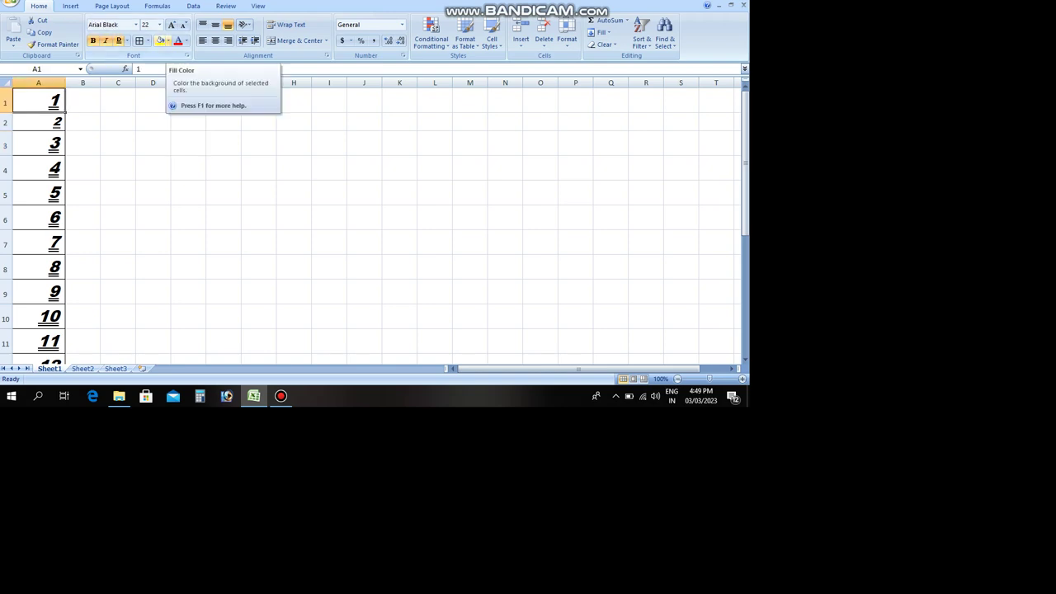
left_click(168, 40)
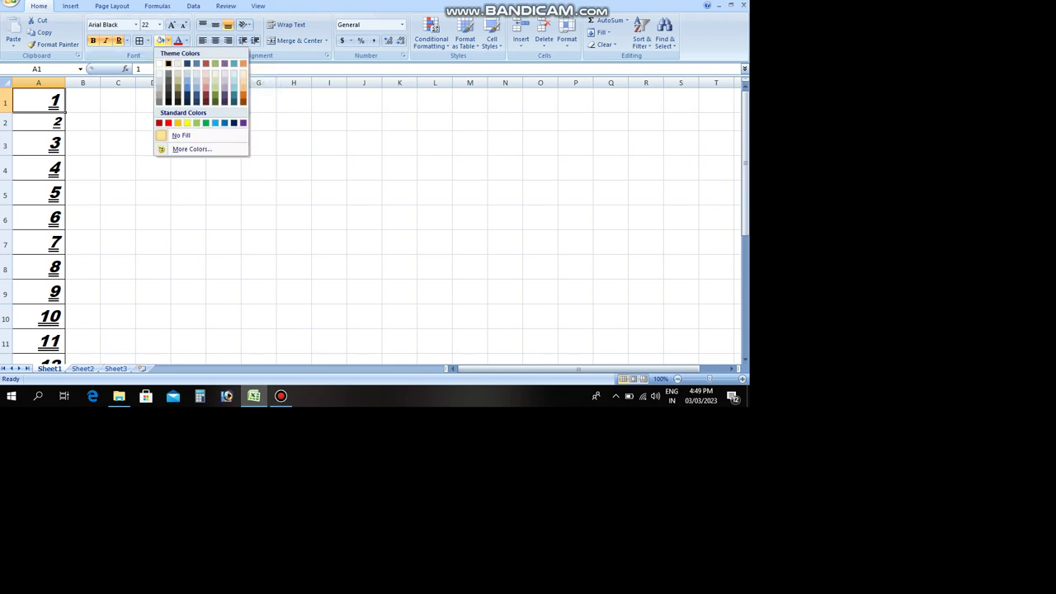
left_click(168, 123)
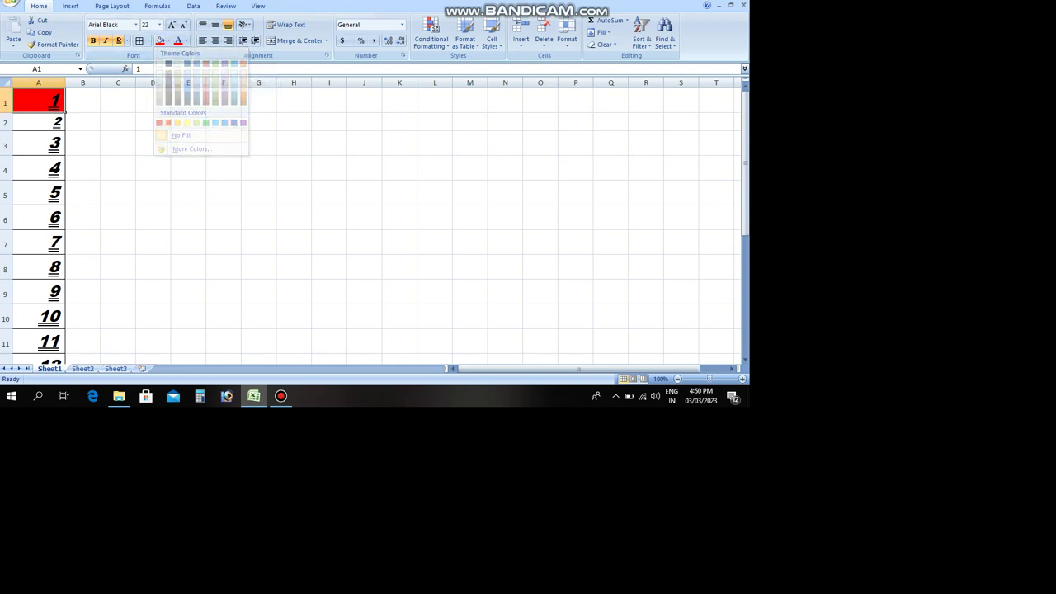
left_click(38, 122)
left_click(159, 40)
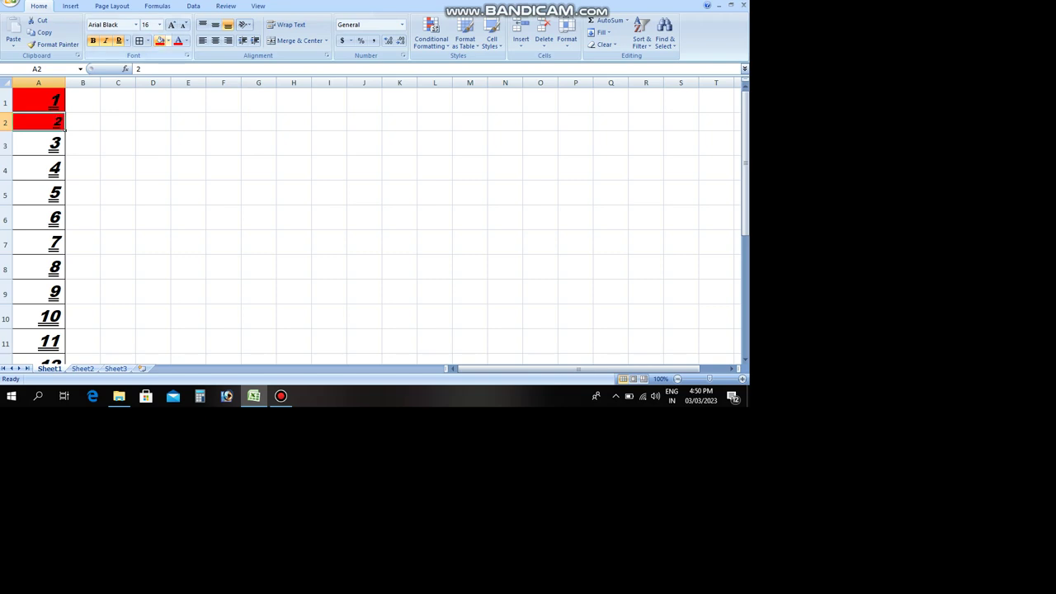
left_click(168, 40)
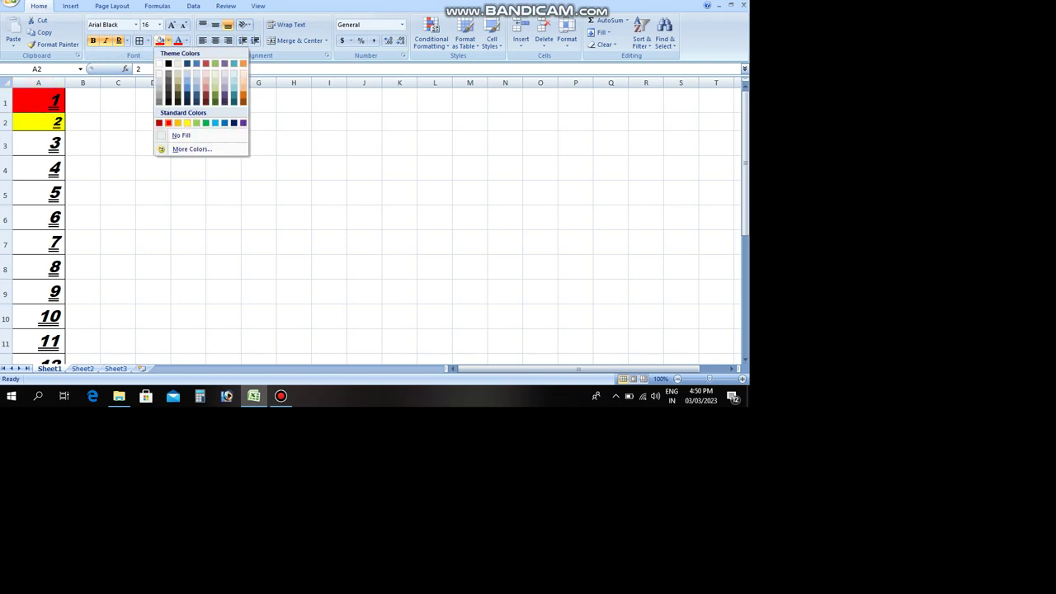
left_click(186, 123)
left_click(38, 144)
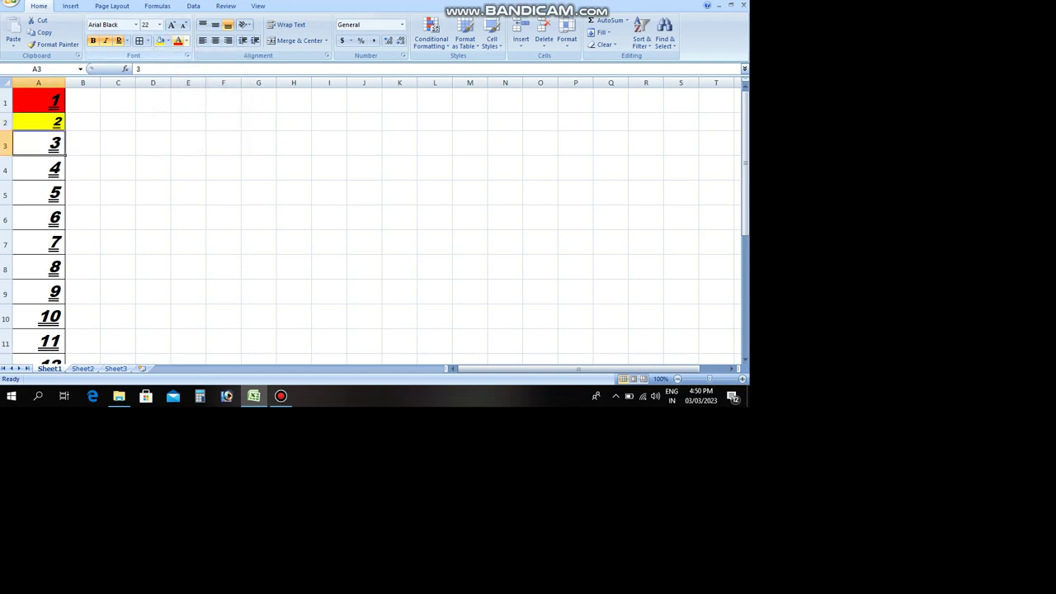
left_click(168, 40)
left_click(187, 93)
left_click(152, 167)
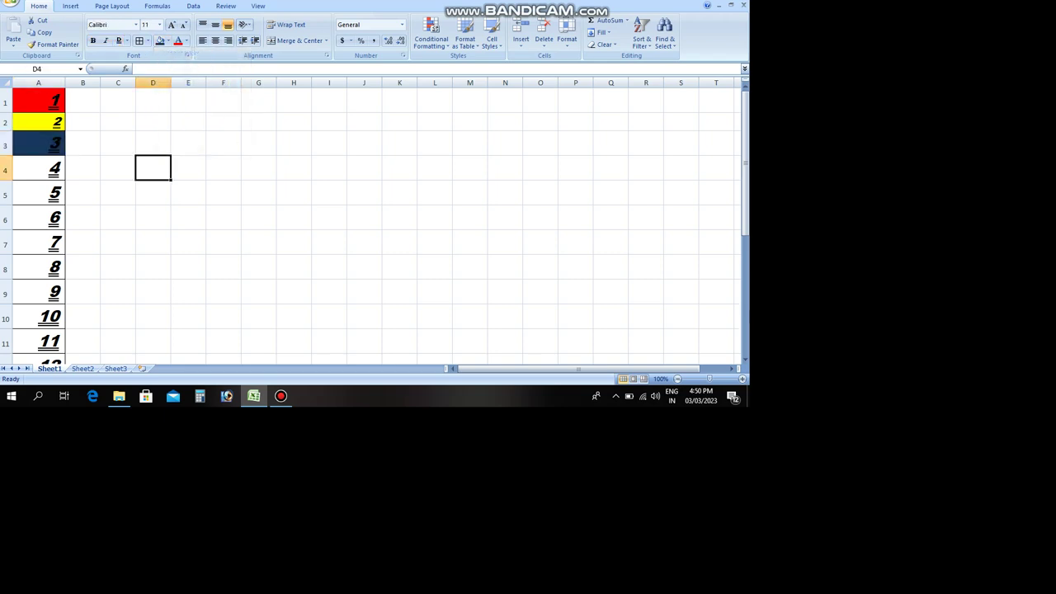
left_click_drag(38, 101, 58, 147)
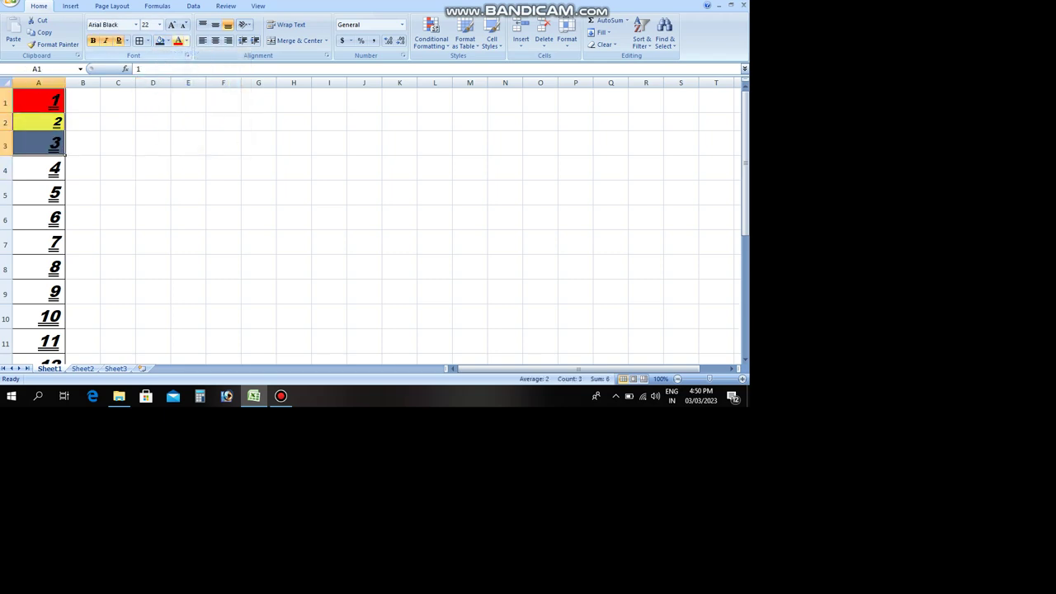
Step: Colour the numbers white in A1, red in A2 and white in A3
left_click(187, 41)
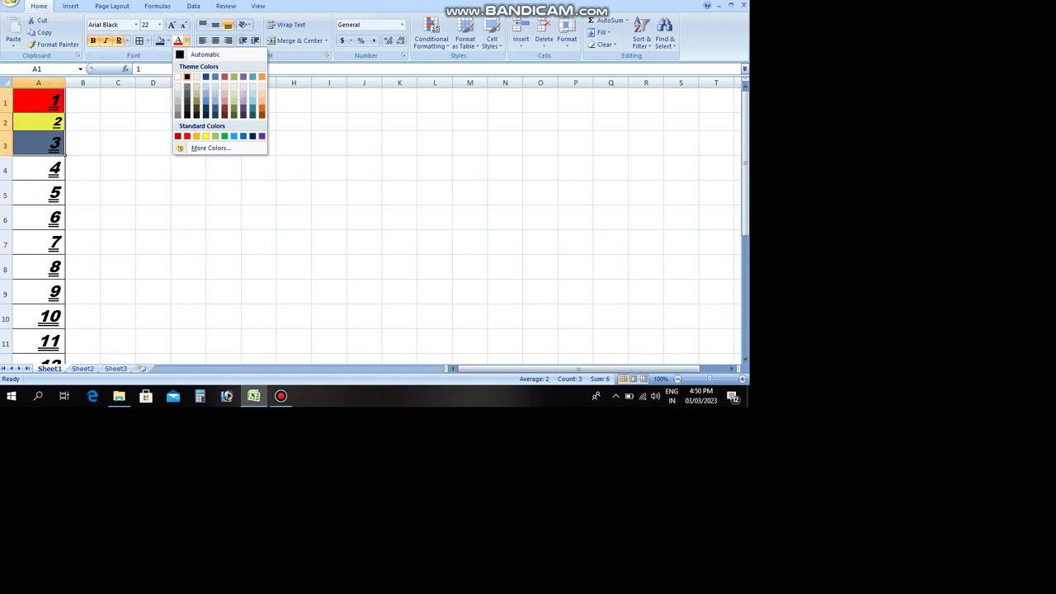
left_click(187, 77)
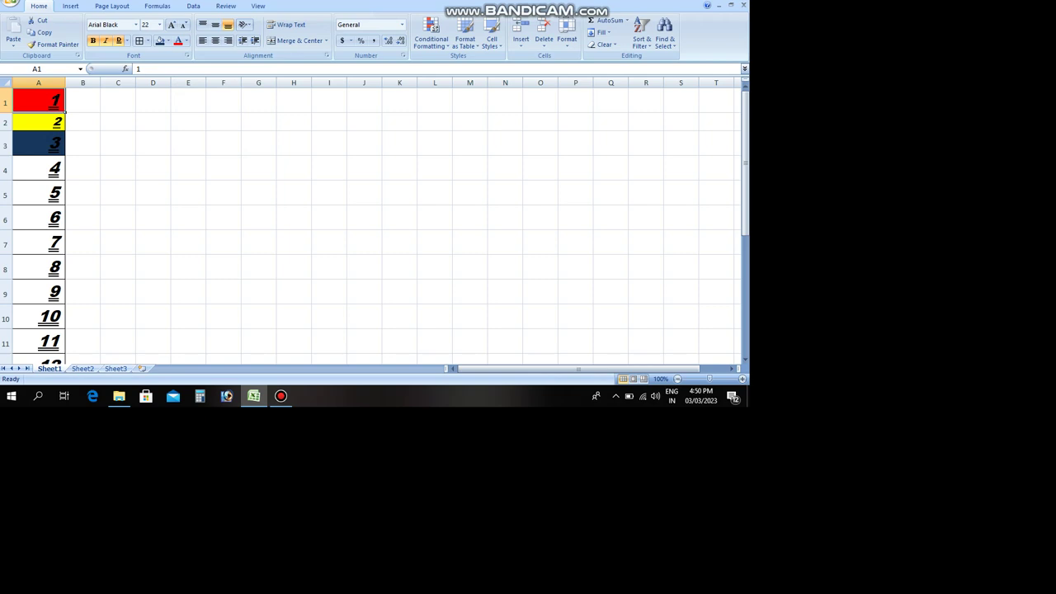
left_click(184, 41)
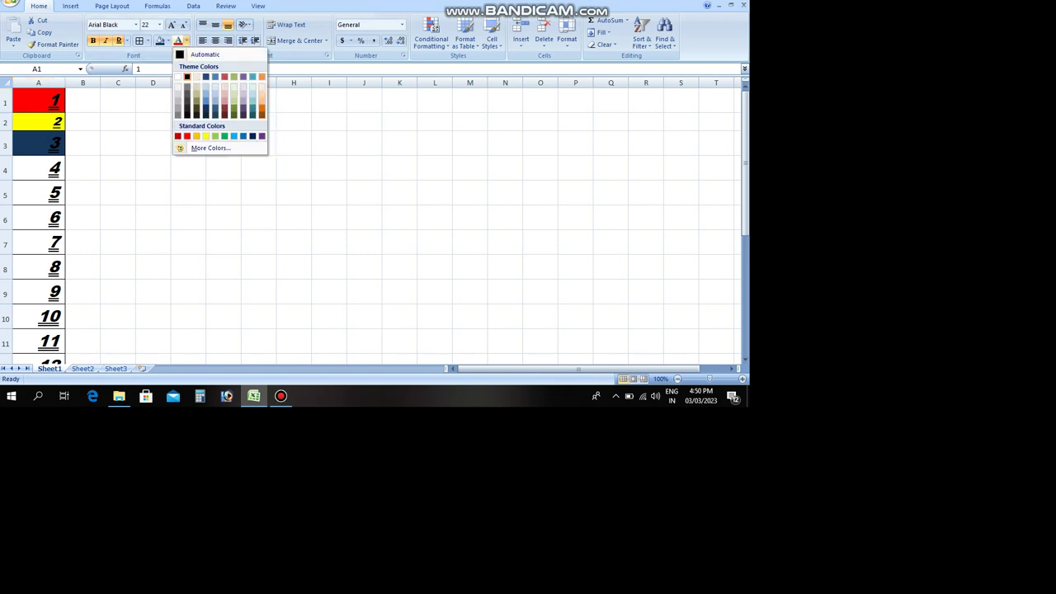
left_click(177, 77)
left_click(38, 122)
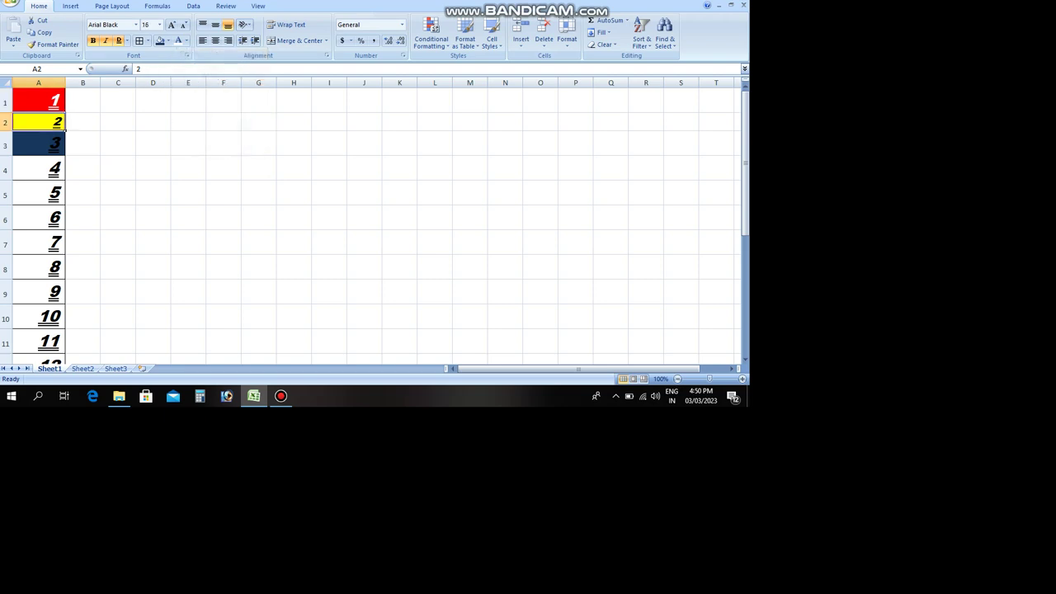
left_click(184, 41)
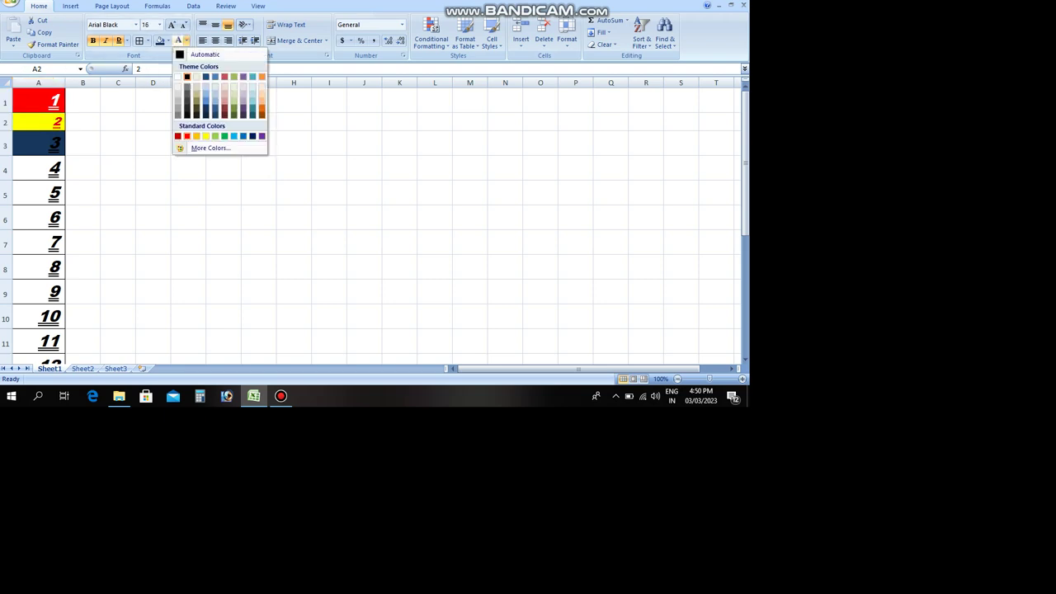
left_click(186, 135)
left_click(38, 145)
left_click(185, 40)
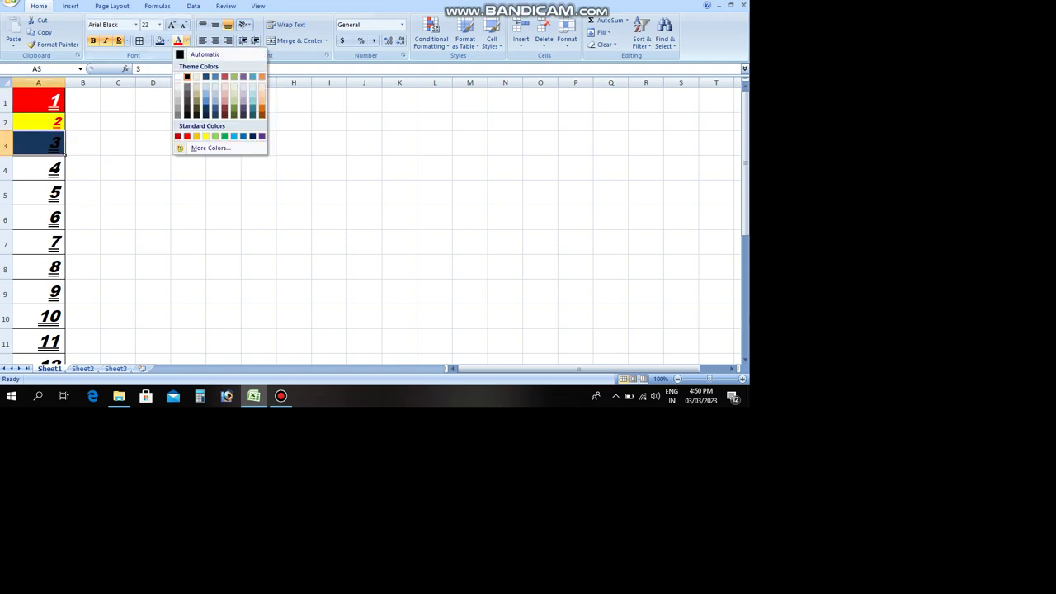
left_click(177, 77)
left_click(152, 121)
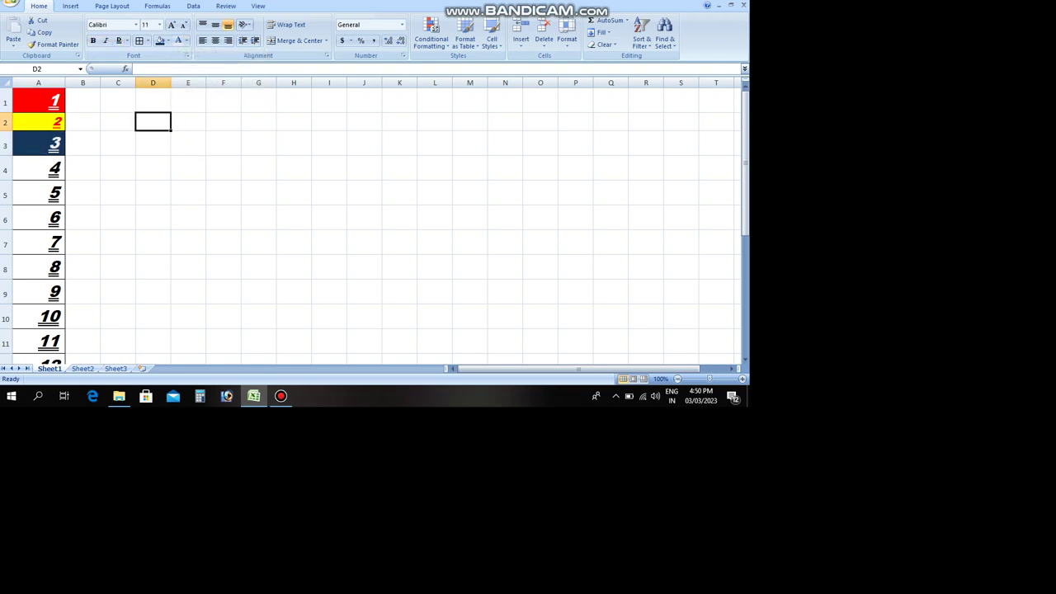
Step: Enter 'sadsa' in cell E3
left_click(188, 145)
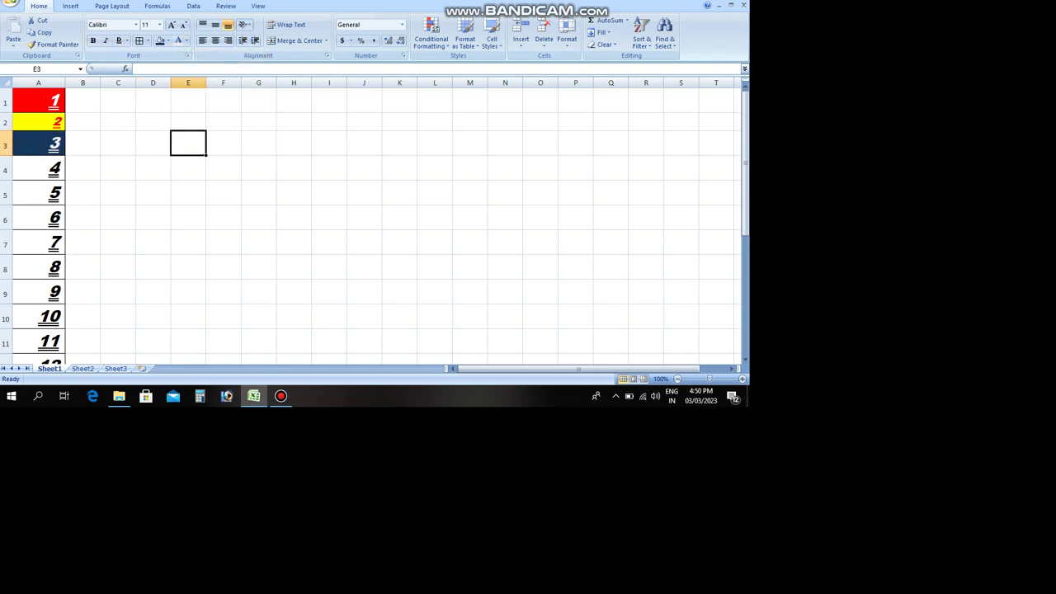
type("sadsa")
left_click(258, 167)
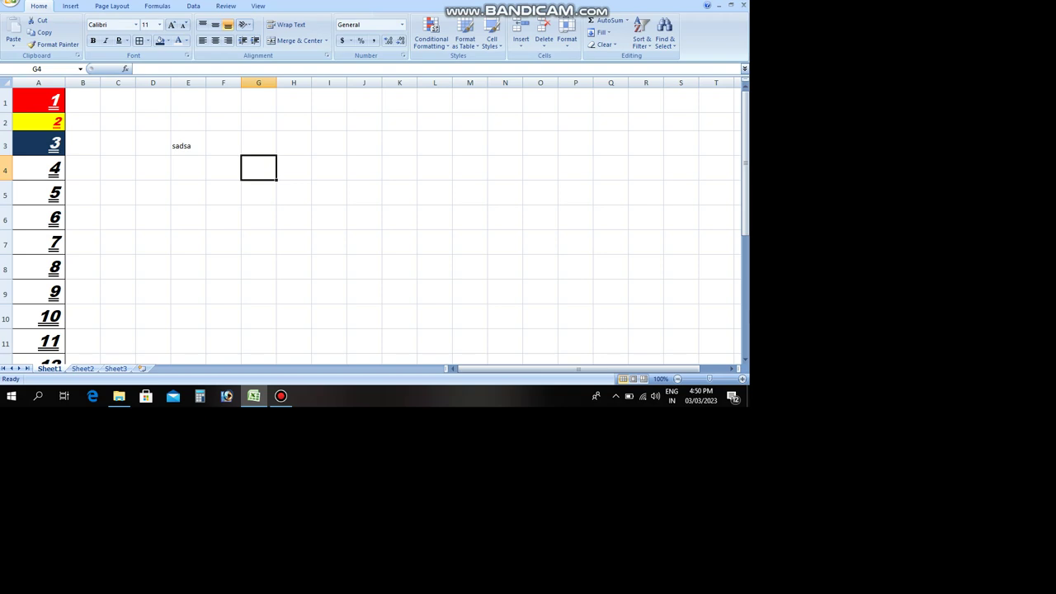
Step: Widen column E and make row 3 taller around the sadsa cell
left_click_drag(205, 83, 238, 83)
left_click_drag(6, 155, 6, 176)
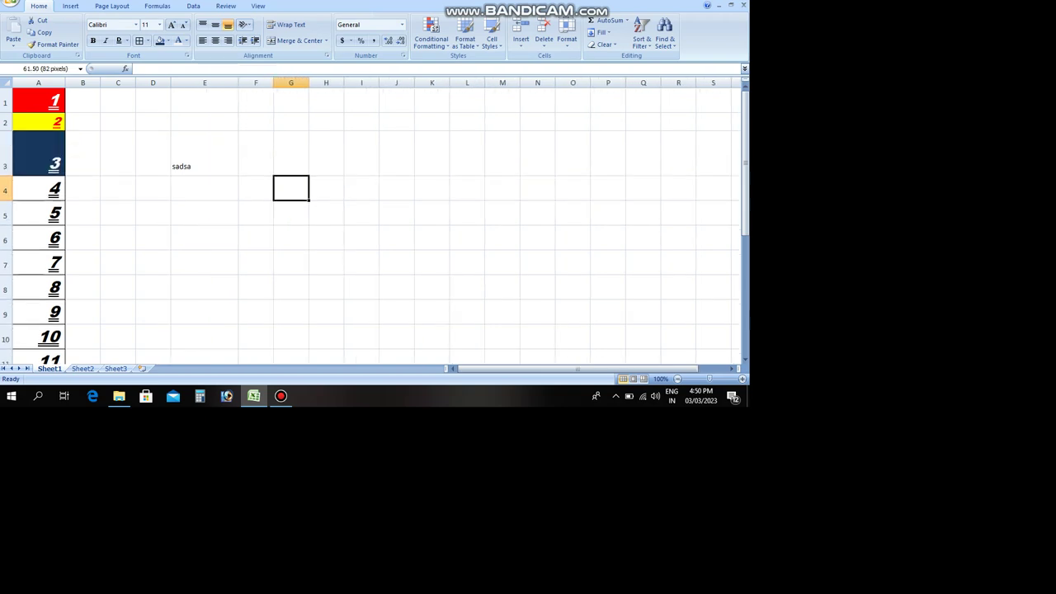
left_click_drag(238, 83, 265, 83)
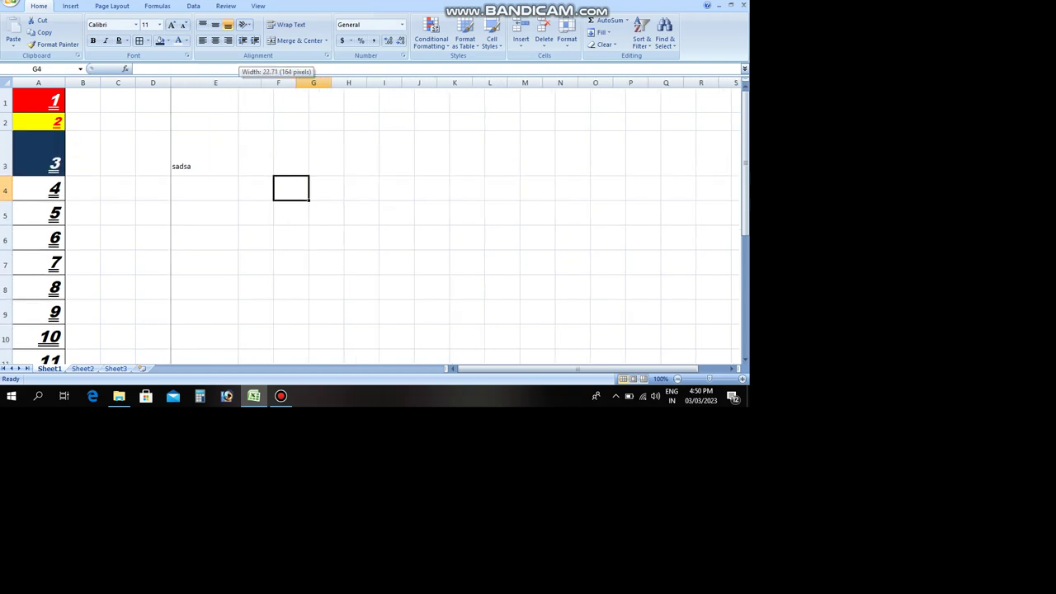
left_click_drag(6, 176, 6, 185)
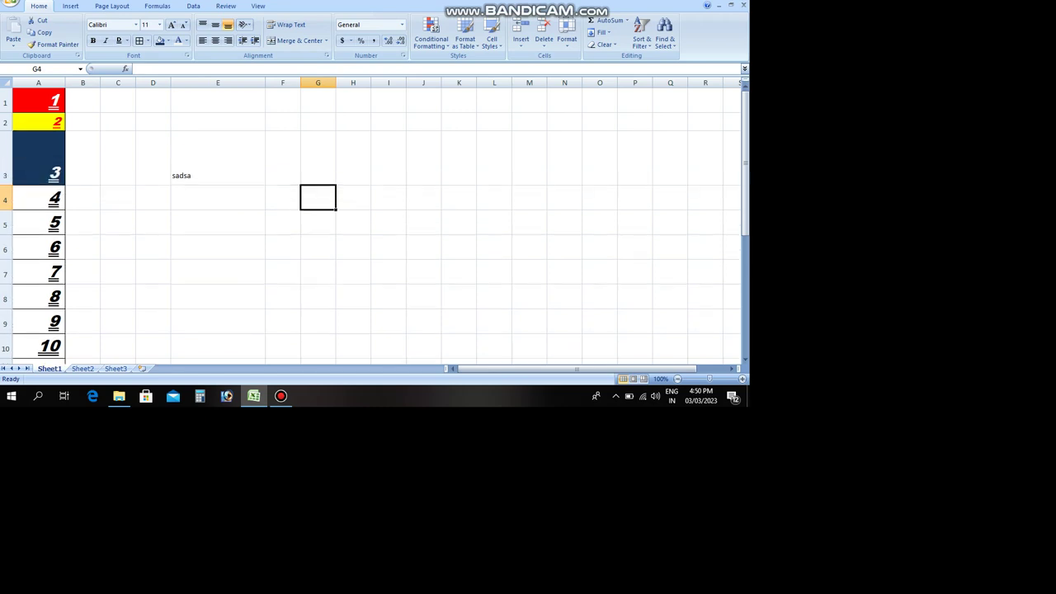
left_click(218, 156)
left_click_drag(264, 82, 277, 83)
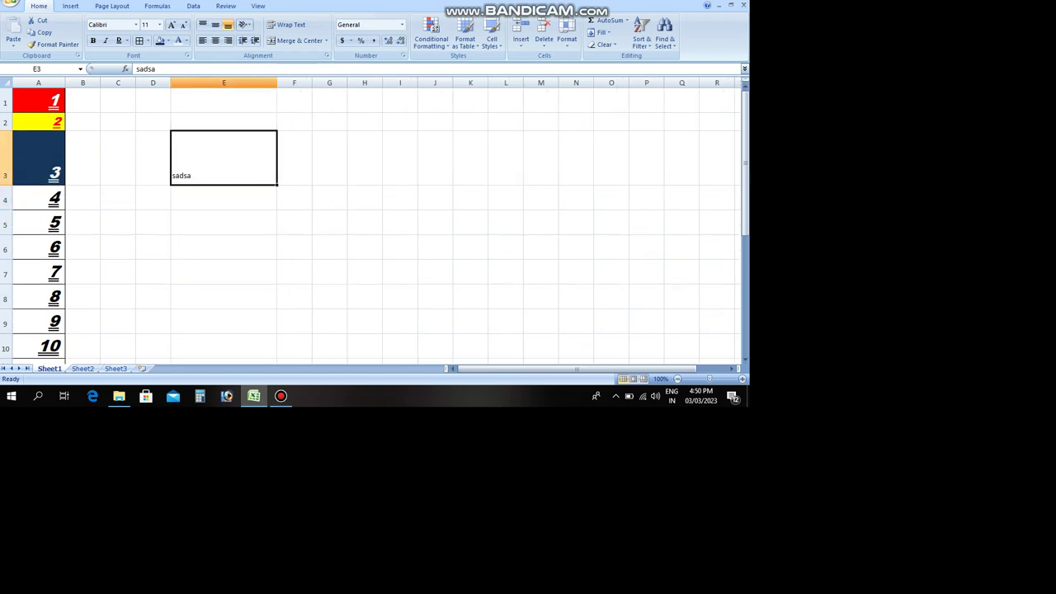
Step: Try the vertical alignments on sadsa in E3, settling on Middle Align
left_click(203, 24)
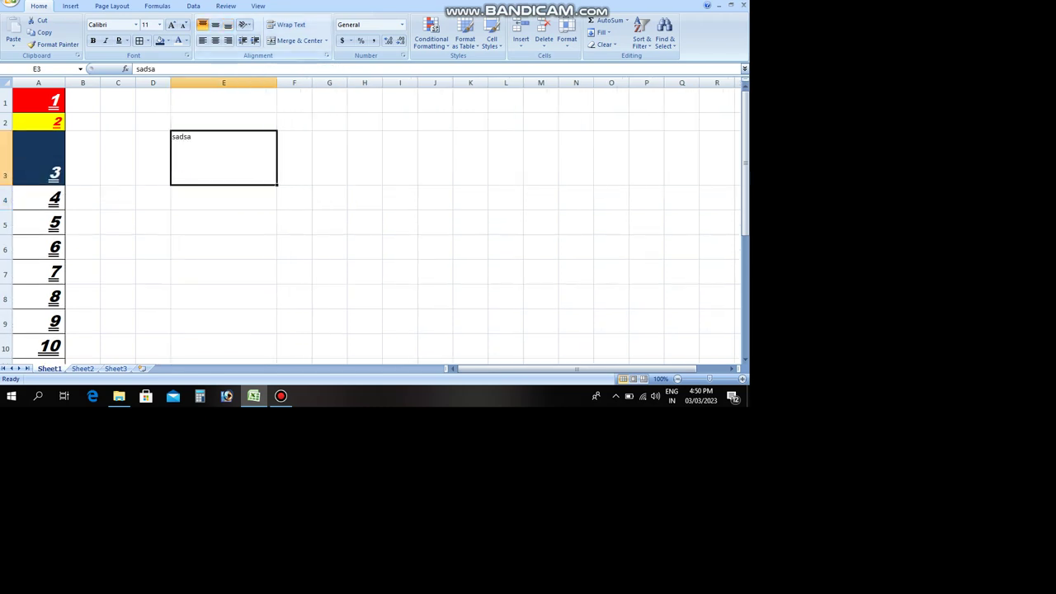
left_click(216, 23)
left_click(228, 24)
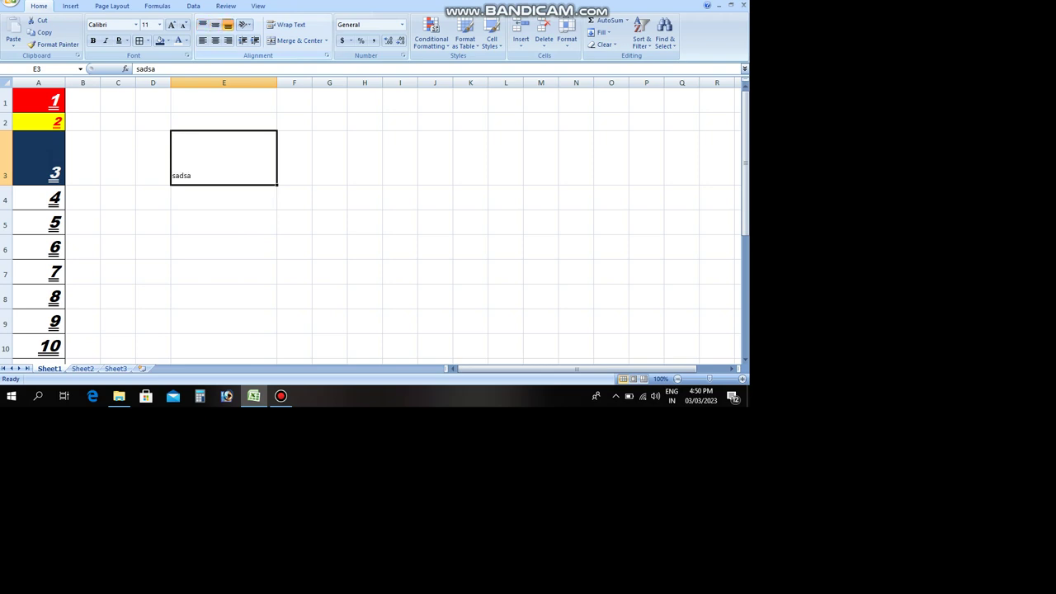
left_click(202, 24)
left_click(215, 24)
left_click(227, 24)
left_click(202, 24)
left_click(216, 24)
left_click(228, 23)
left_click(202, 24)
left_click(216, 24)
Step: Left-align sadsa in E3 after trying center and right, reducing its indent
left_click(214, 41)
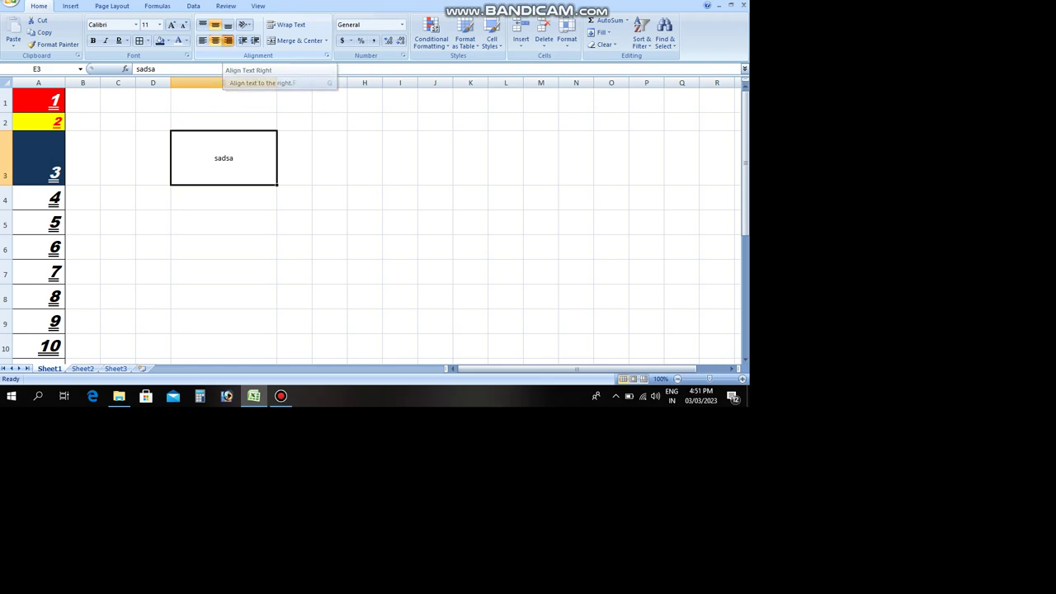
left_click(228, 40)
left_click(214, 40)
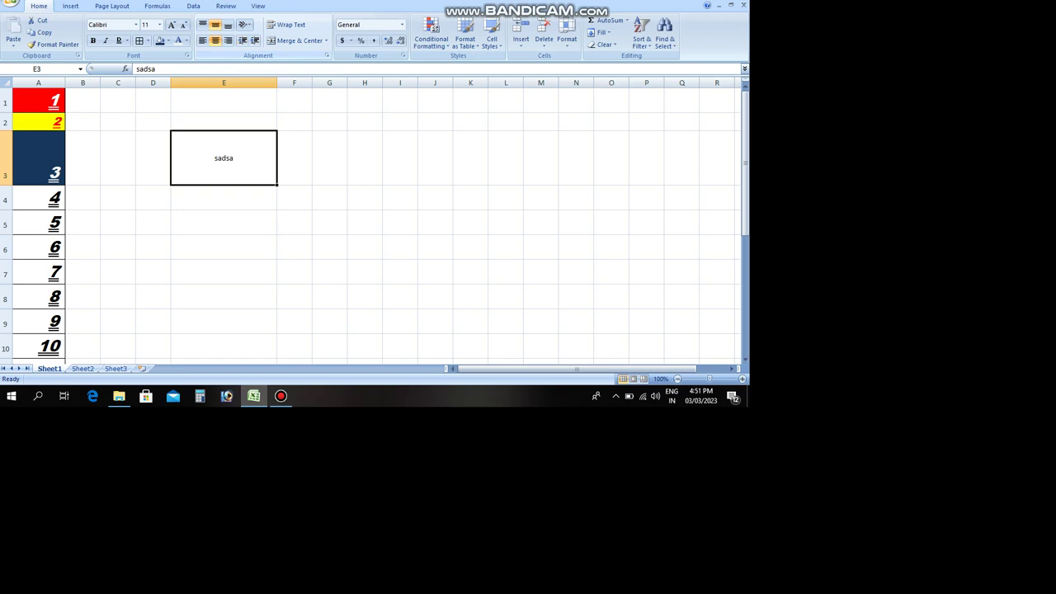
left_click(202, 41)
key("ctrl+alt+Tab")
key("ctrl+alt+Tab")
key("ctrl+alt+Tab")
key("ctrl+alt+Tab")
key("ctrl+alt+Tab")
key("ctrl+alt+Tab")
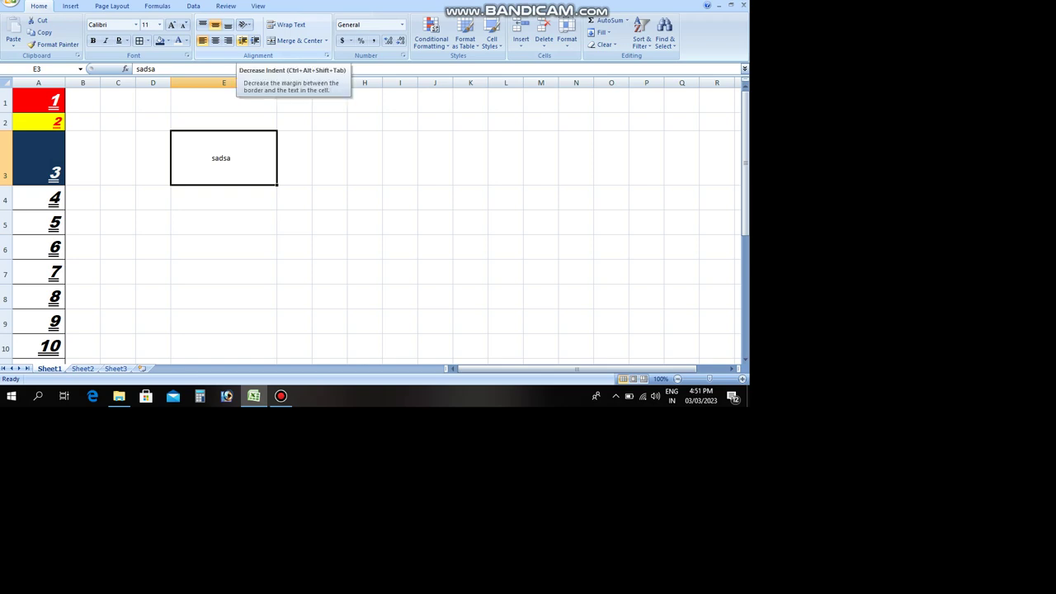
left_click(243, 42)
left_click(242, 42)
left_click(243, 41)
left_click(243, 41)
left_click(242, 41)
left_click(243, 41)
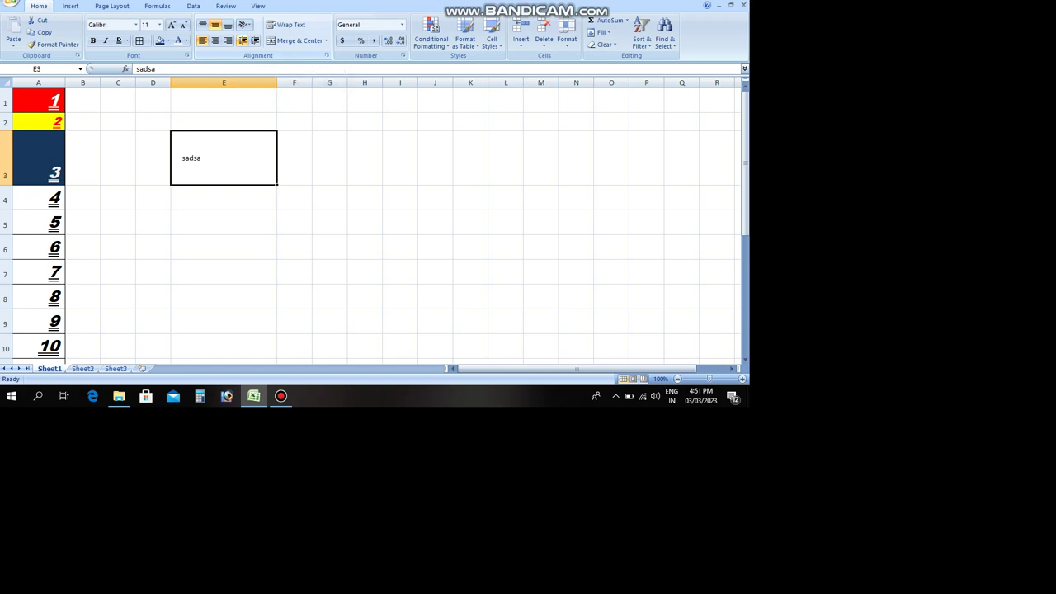
Step: Rotate sadsa in E3 to 45 degrees through the Format Cells alignment settings
left_click(245, 25)
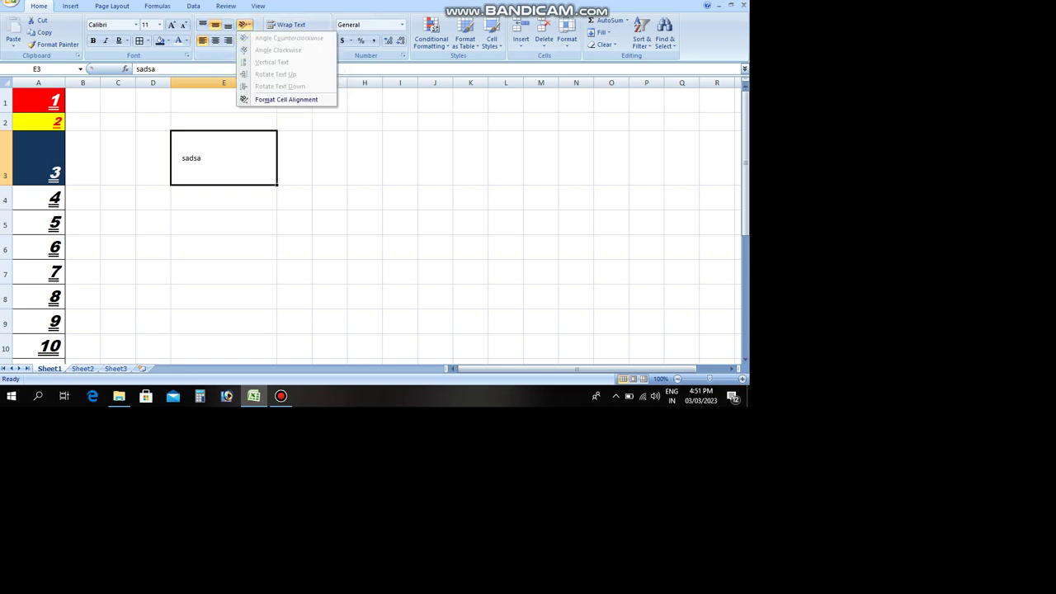
left_click(285, 99)
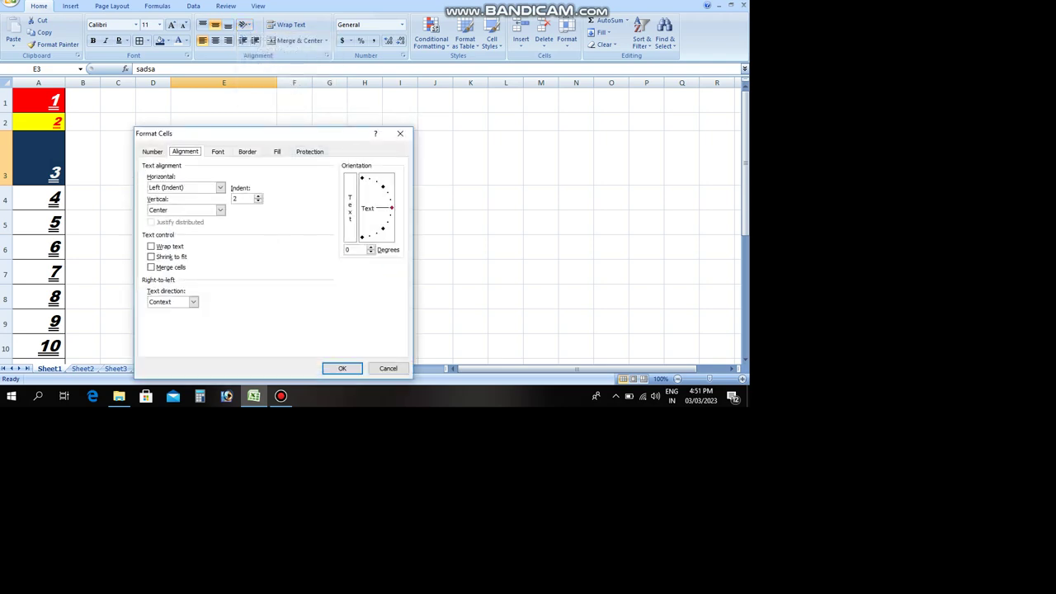
left_click(347, 249)
type("45")
left_click(342, 368)
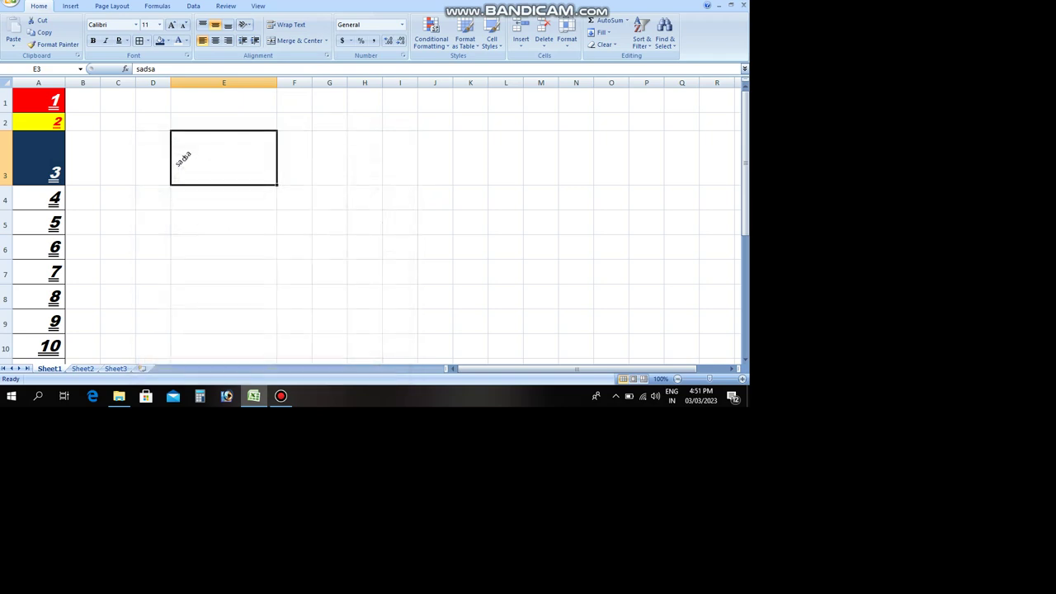
left_click(224, 247)
left_click(223, 157)
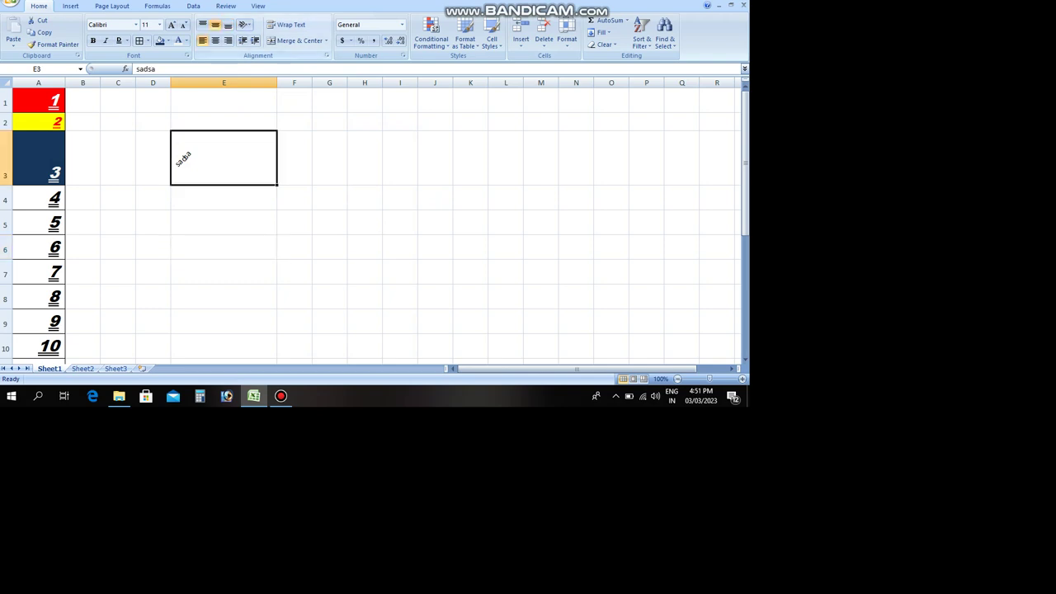
left_click(245, 24)
Step: Try sadsa in E3 with Angle Clockwise, Vertical Text, Rotate Text Up and Rotate Text Down
left_click(278, 49)
left_click(246, 24)
left_click(272, 62)
left_click(245, 24)
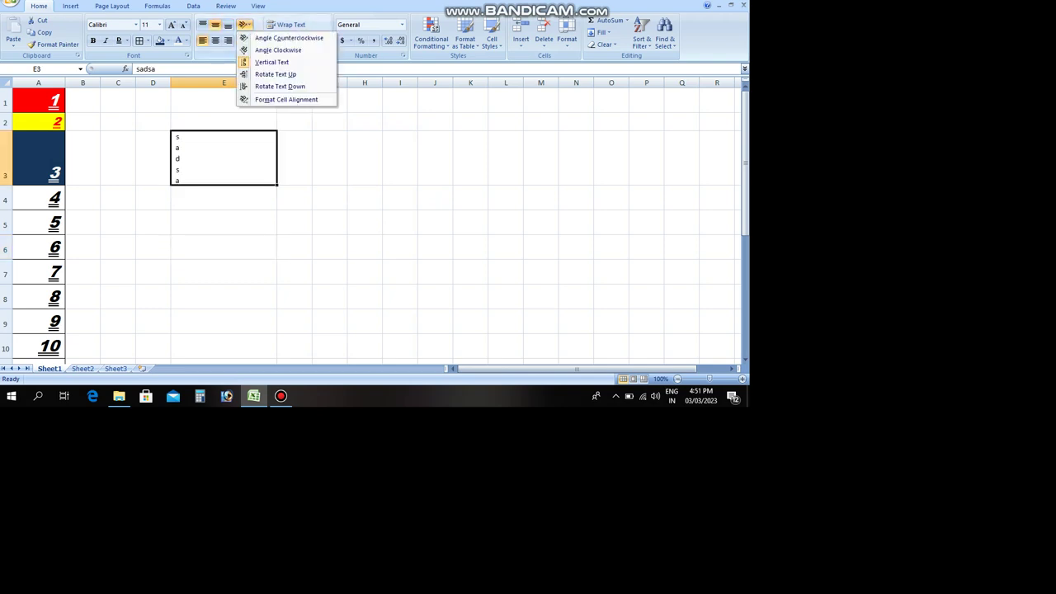
left_click(276, 75)
left_click(245, 24)
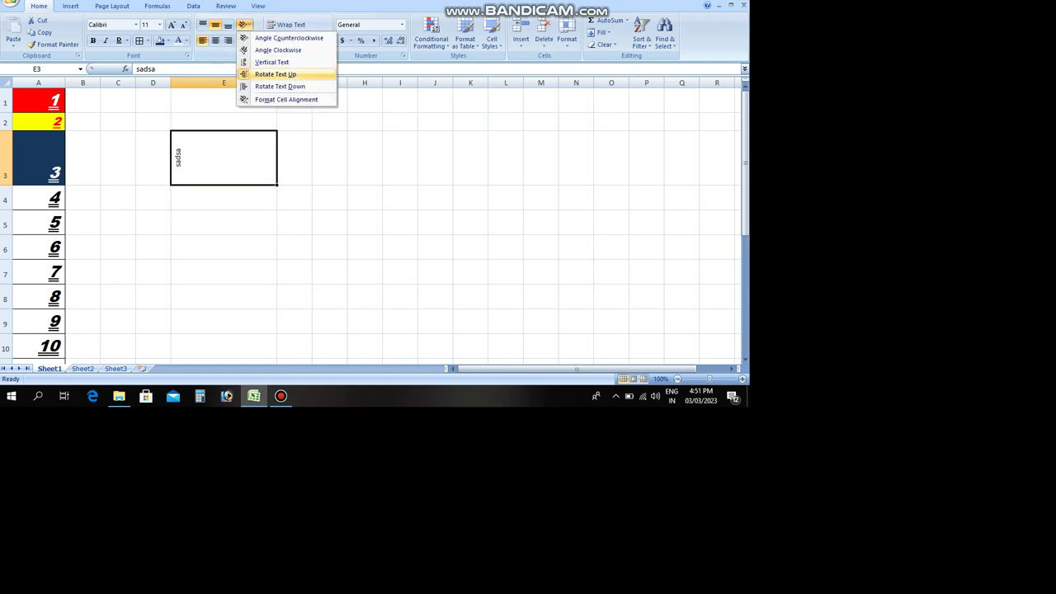
left_click(276, 86)
Step: Replace the -90° rotation with a 25° angle in Format Cells alignment
left_click(245, 24)
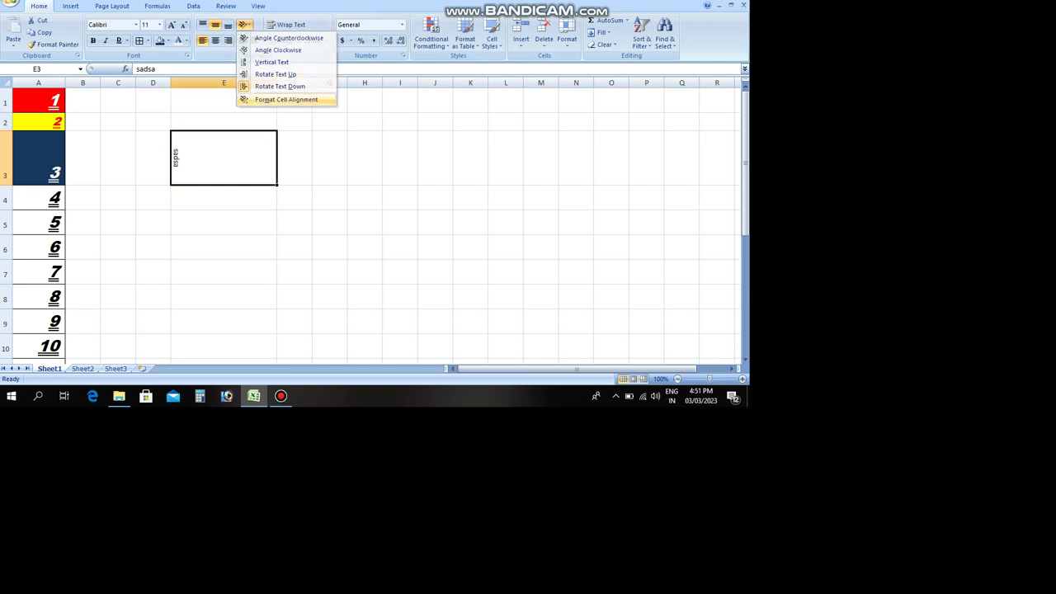
left_click(281, 99)
left_click(353, 249)
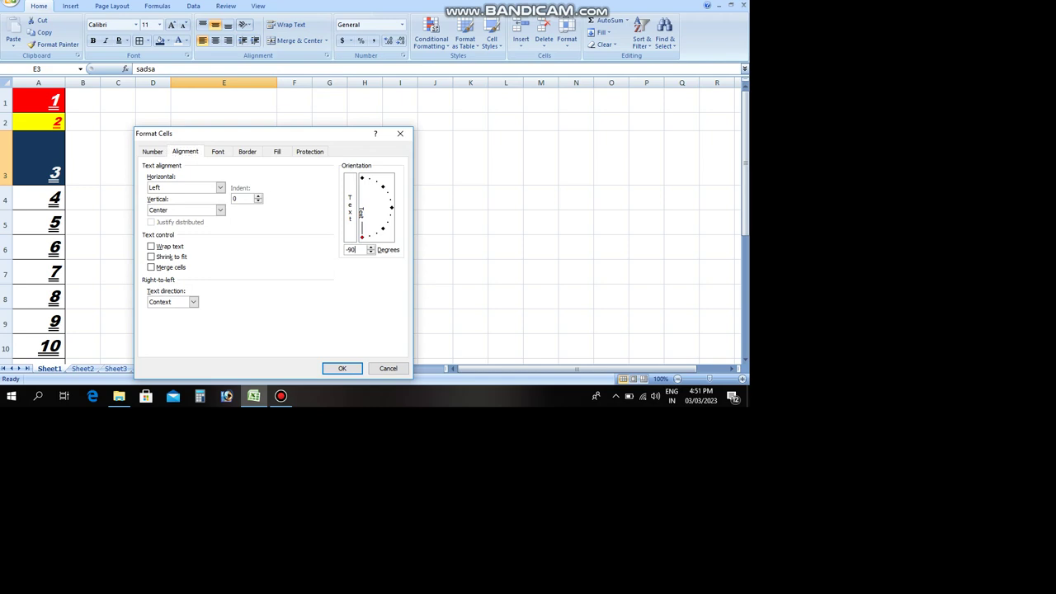
key("BackSpace")
type("25")
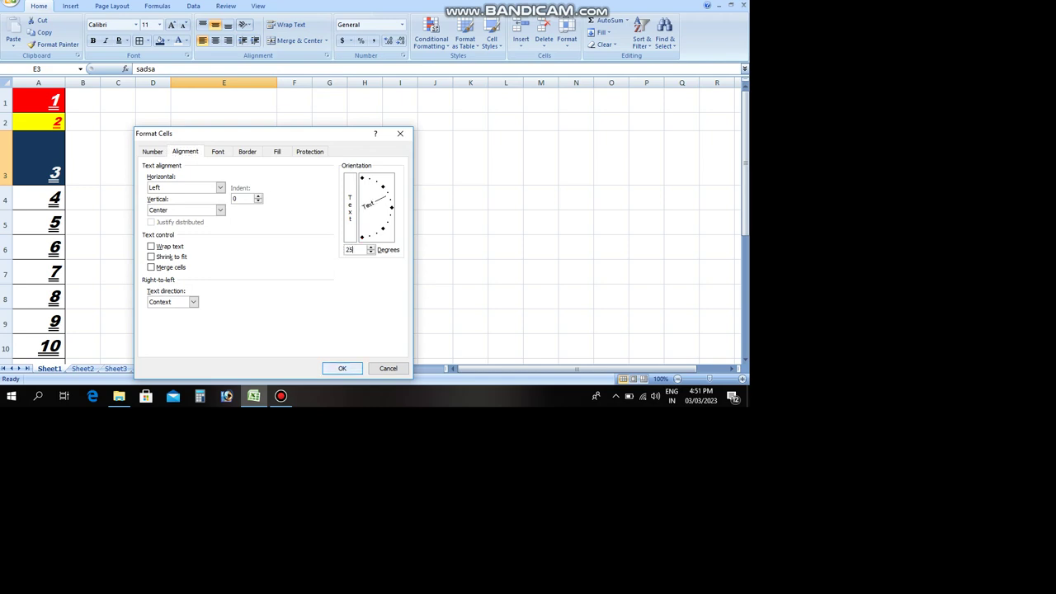
left_click(341, 368)
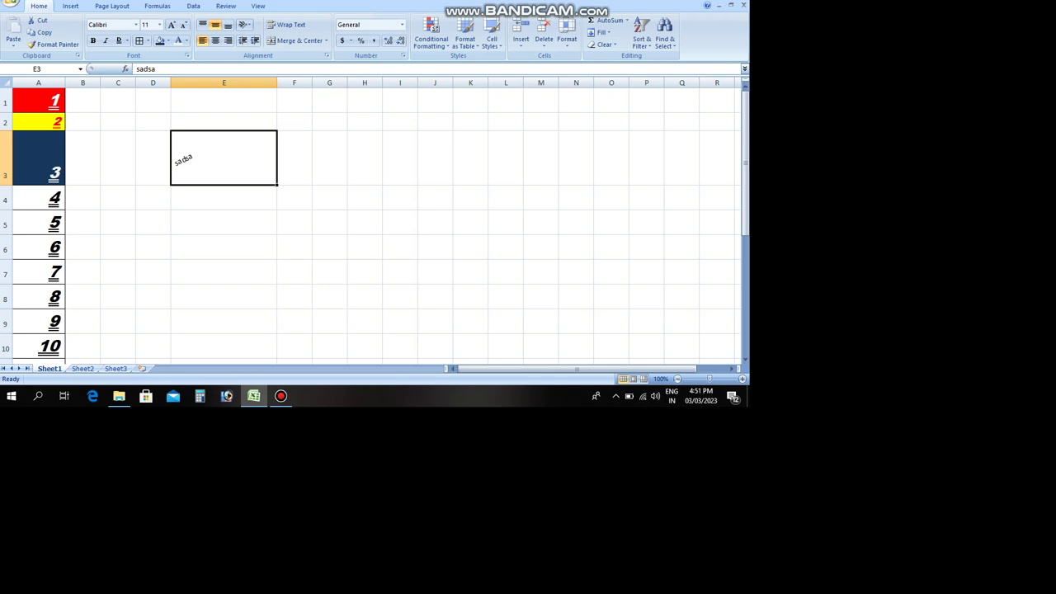
left_click(329, 197)
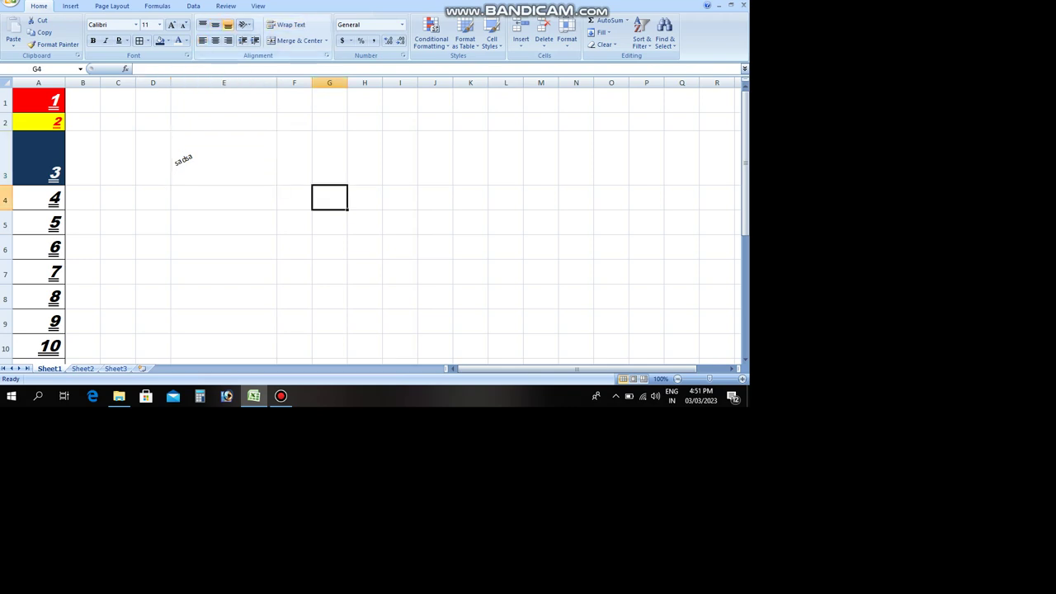
Step: Enter the sentence 'this is a computer' into cell H2 and commit it
left_click(364, 122)
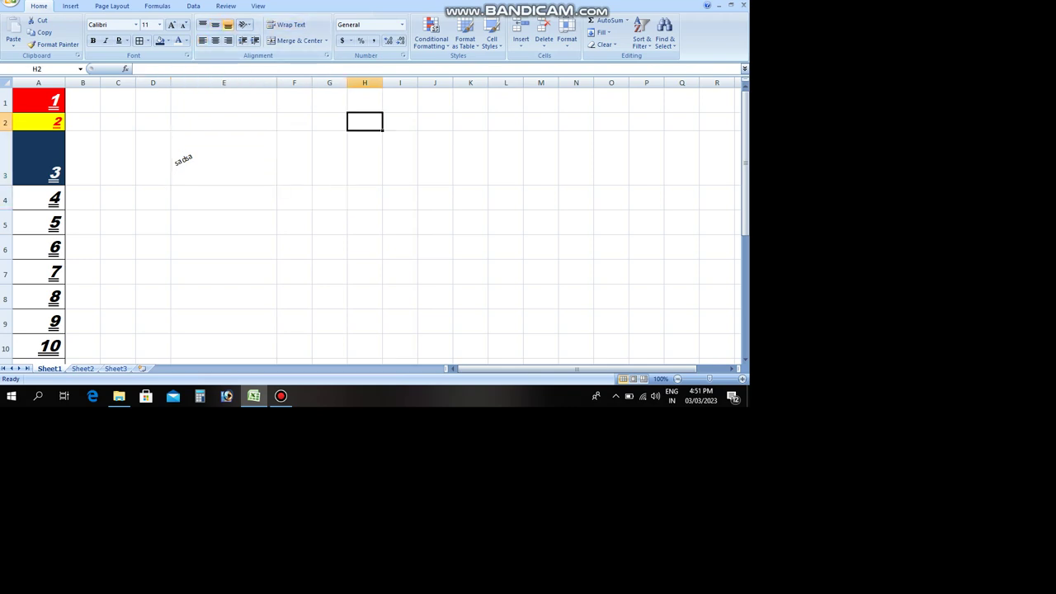
type("thisi")
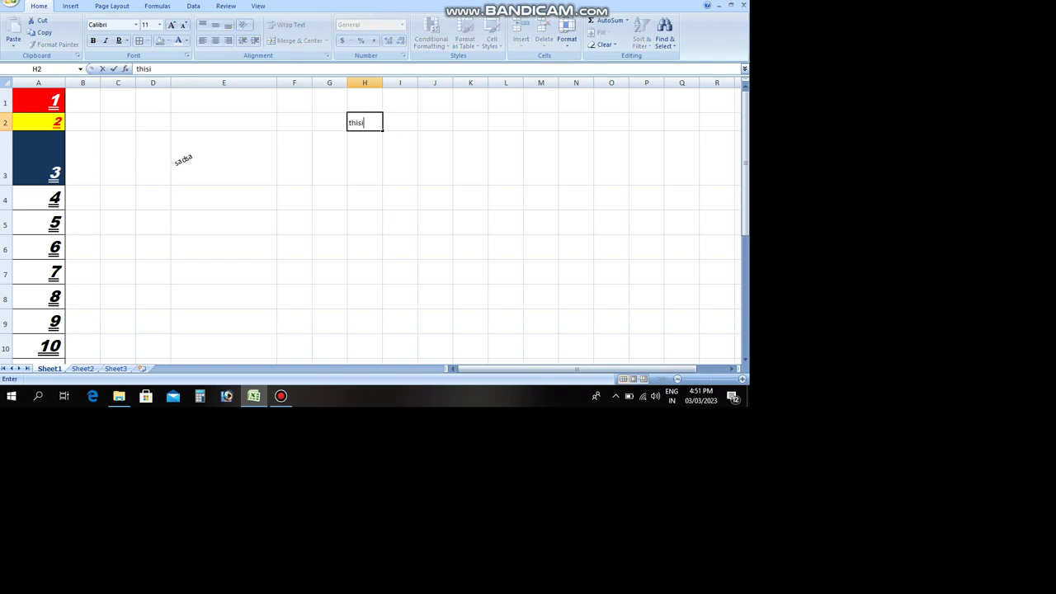
type(" is a ")
type("computer")
left_click(435, 158)
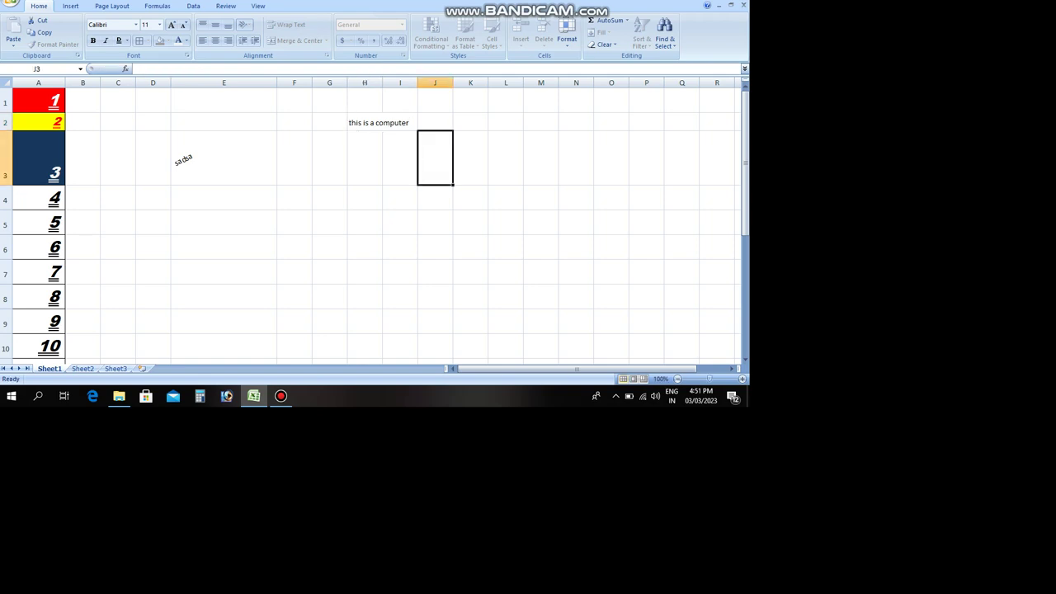
left_click(365, 122)
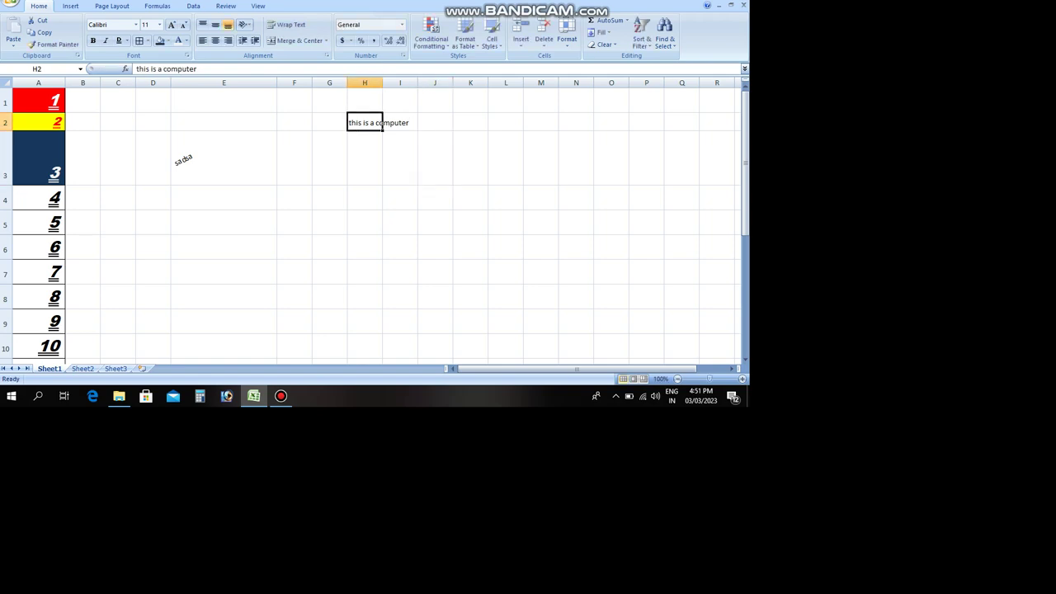
left_click(401, 158)
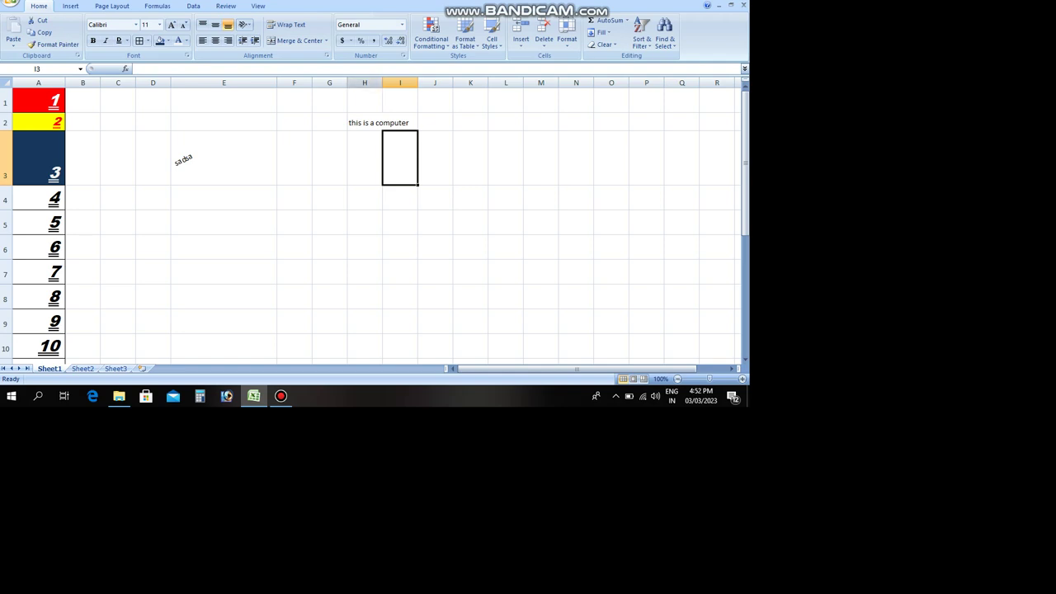
Step: Turn on Wrap Text for H2 and widen column H so the sentence fits two lines
left_click(364, 122)
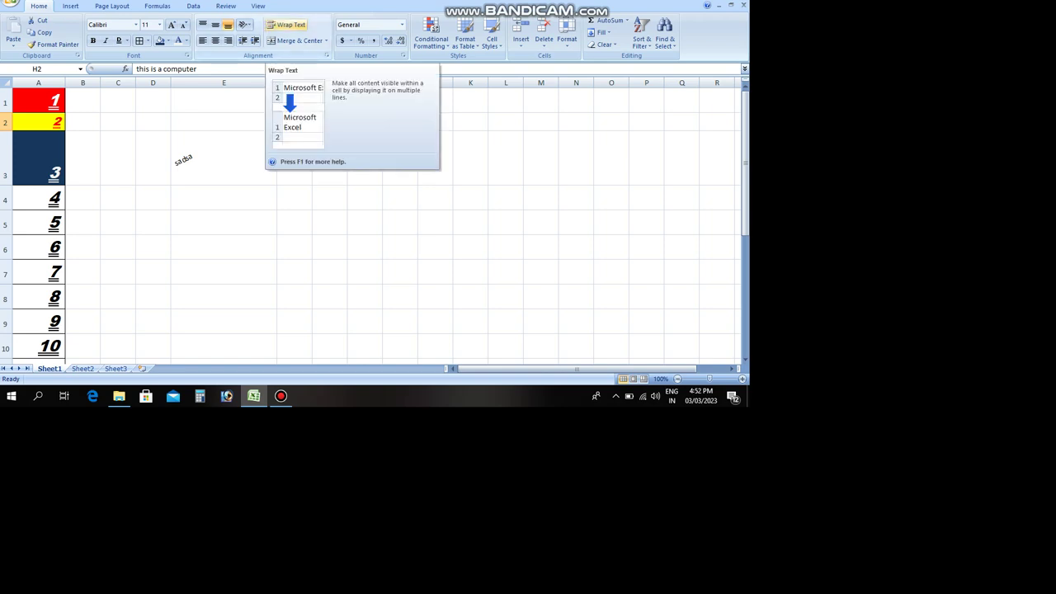
left_click(289, 25)
left_click(365, 175)
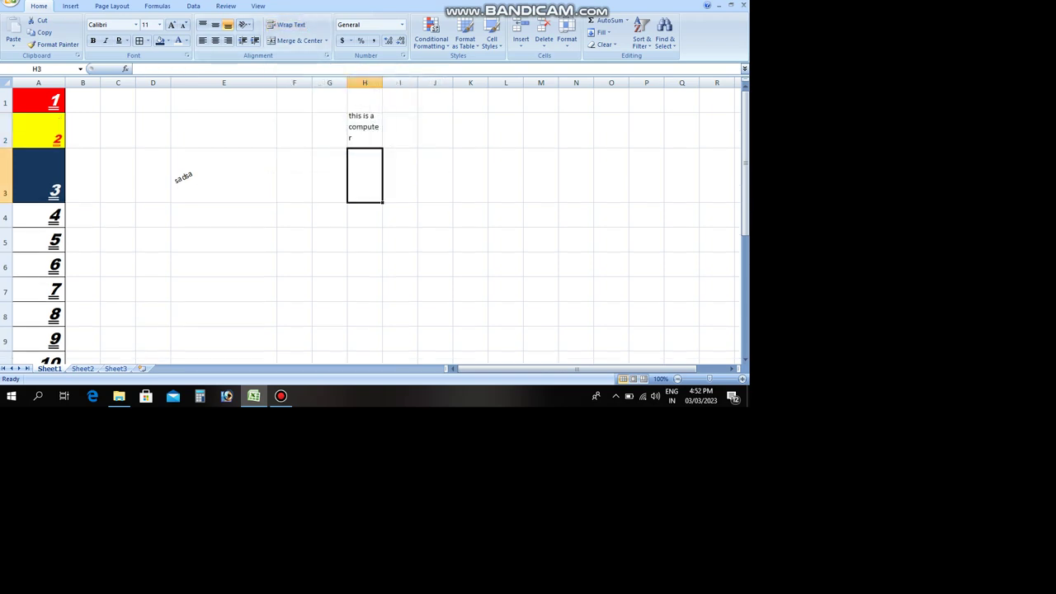
left_click_drag(382, 83, 394, 82)
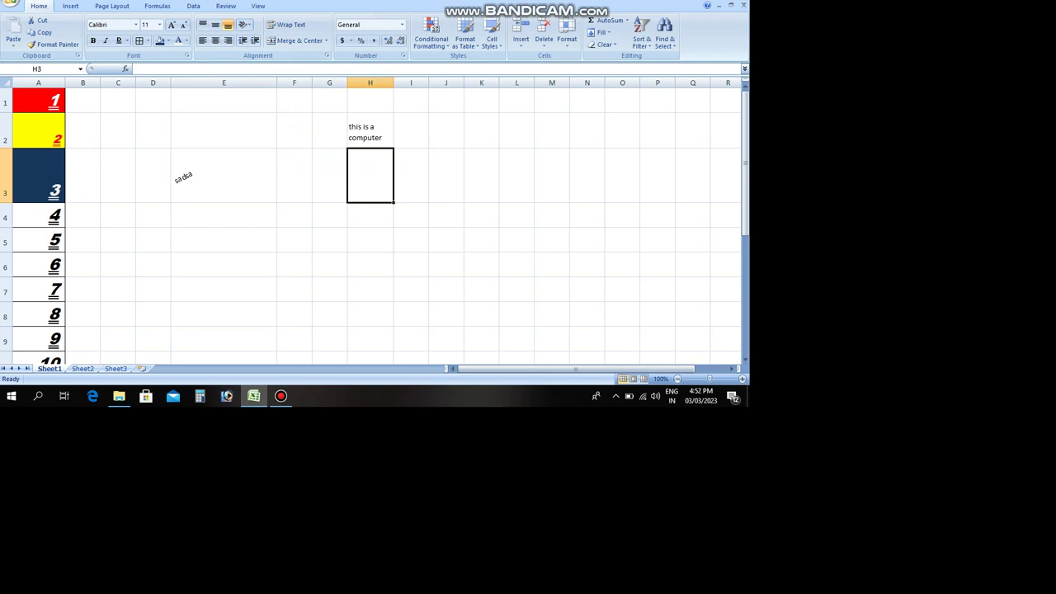
Step: Scroll down and merge and centre cells A23:J23
scroll(371, 223, "down", 5)
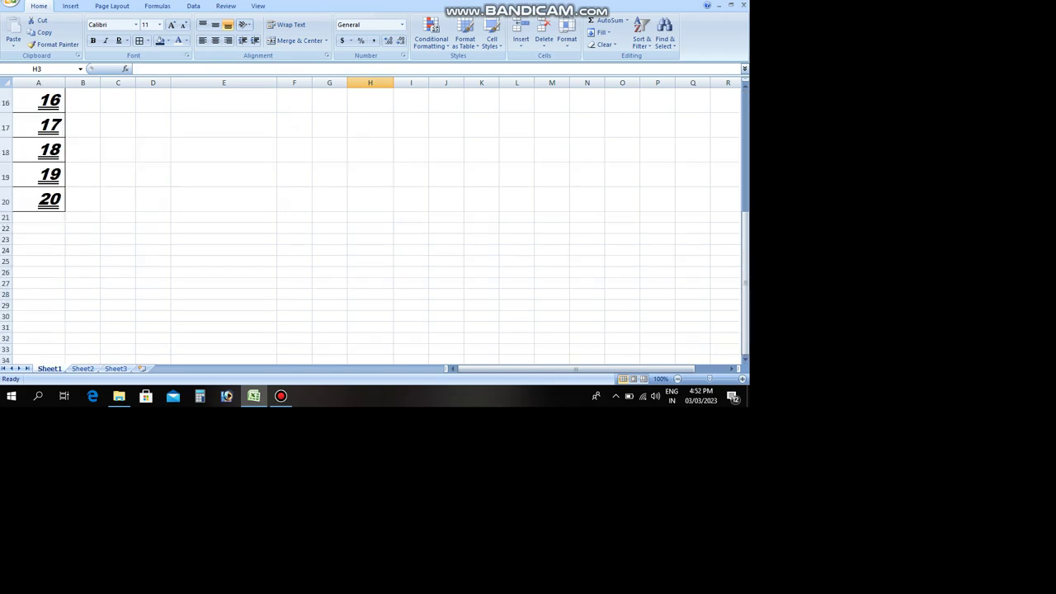
scroll(372, 223, "down", 1)
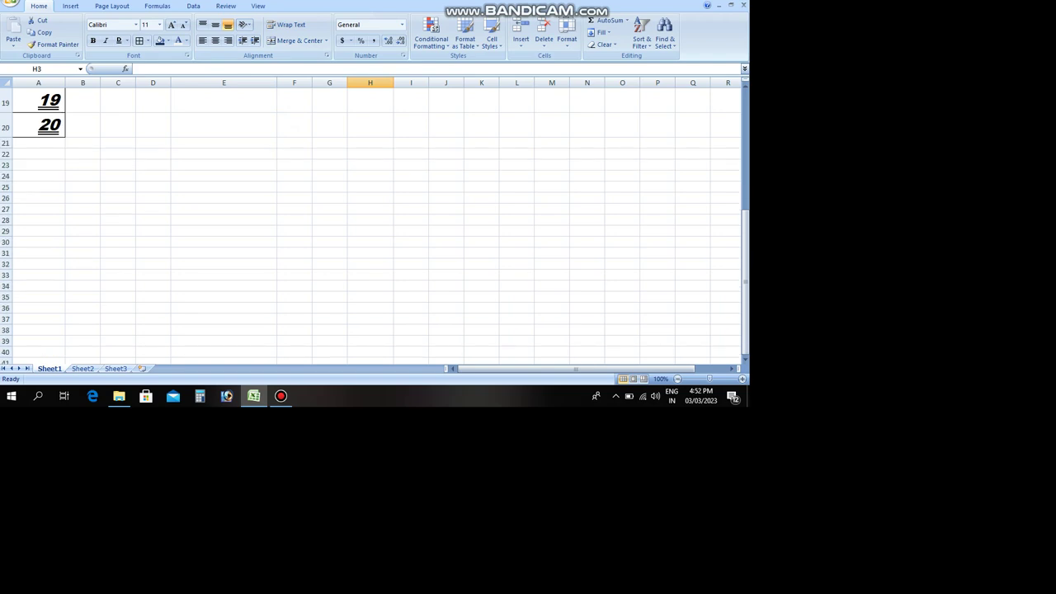
left_click_drag(38, 165, 446, 165)
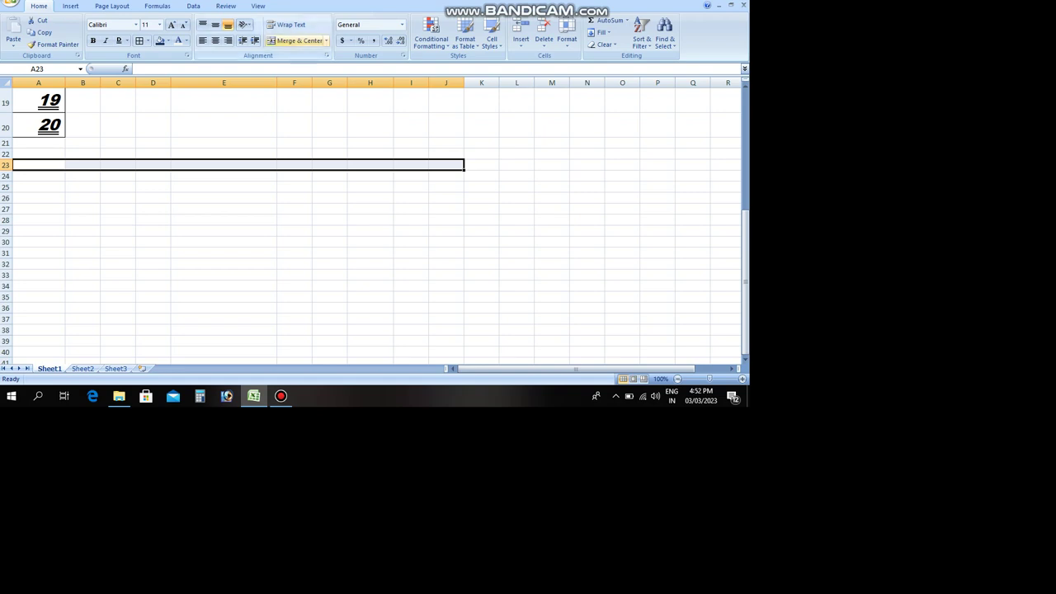
left_click(295, 41)
left_click(295, 41)
left_click(296, 41)
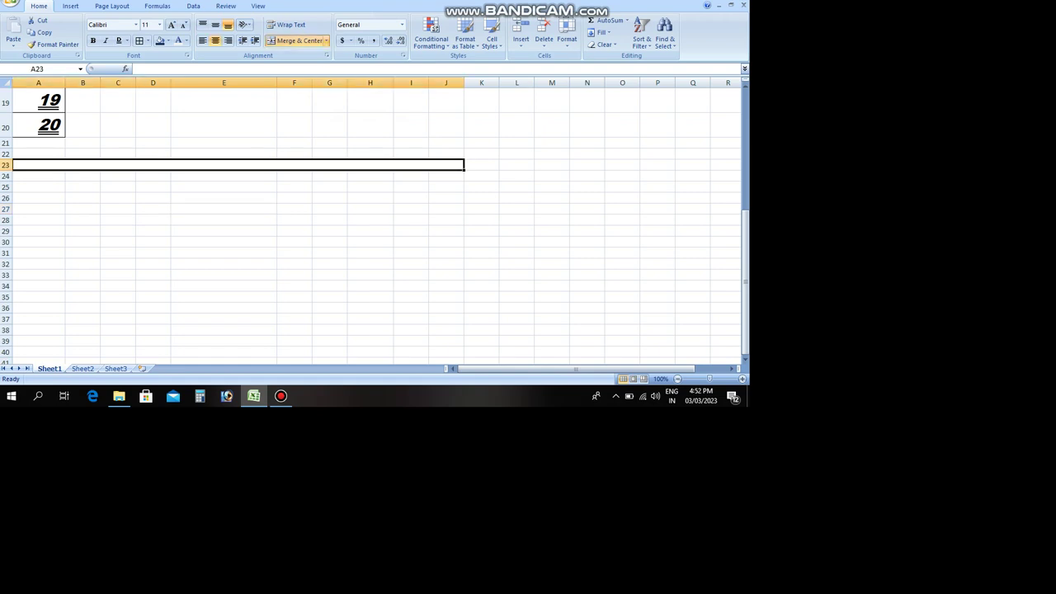
Step: Type the title 'the genius institute rania road sirsa' into the merged cell
type("the genius in")
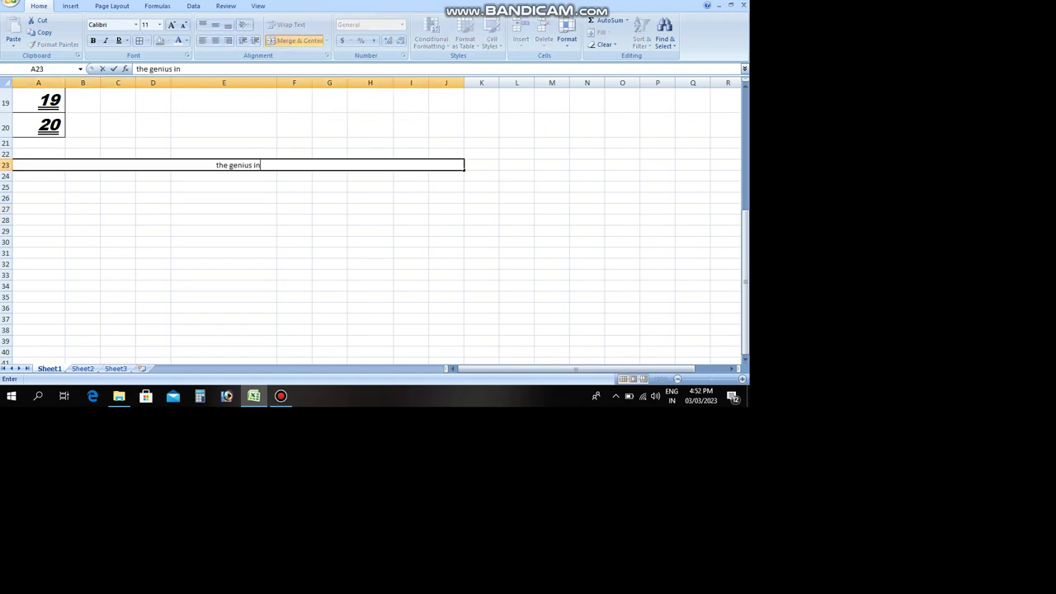
type("stitute")
type(" rania roas")
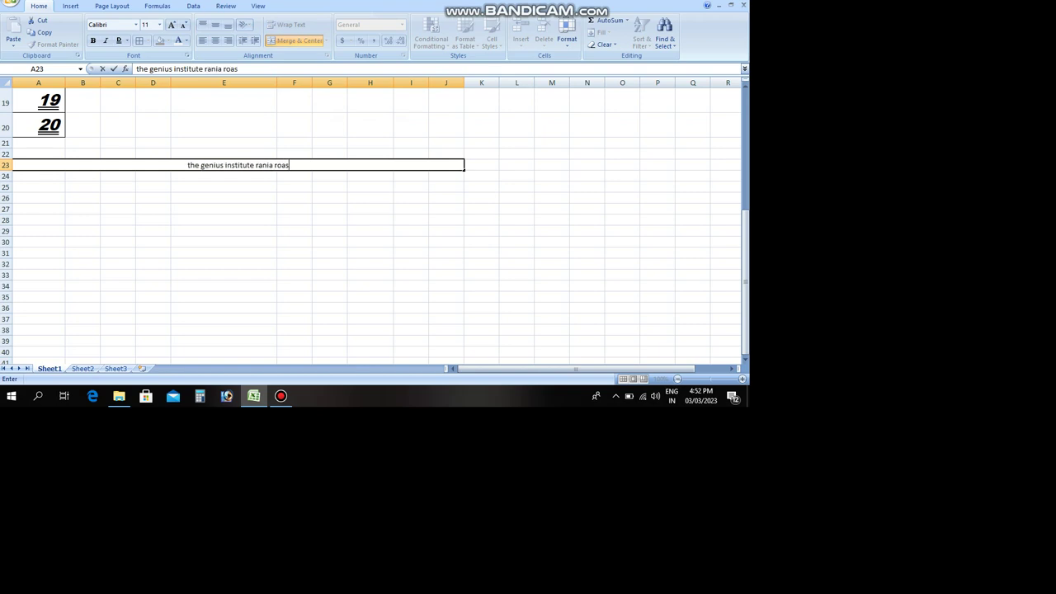
key("BackSpace")
type("d sirs")
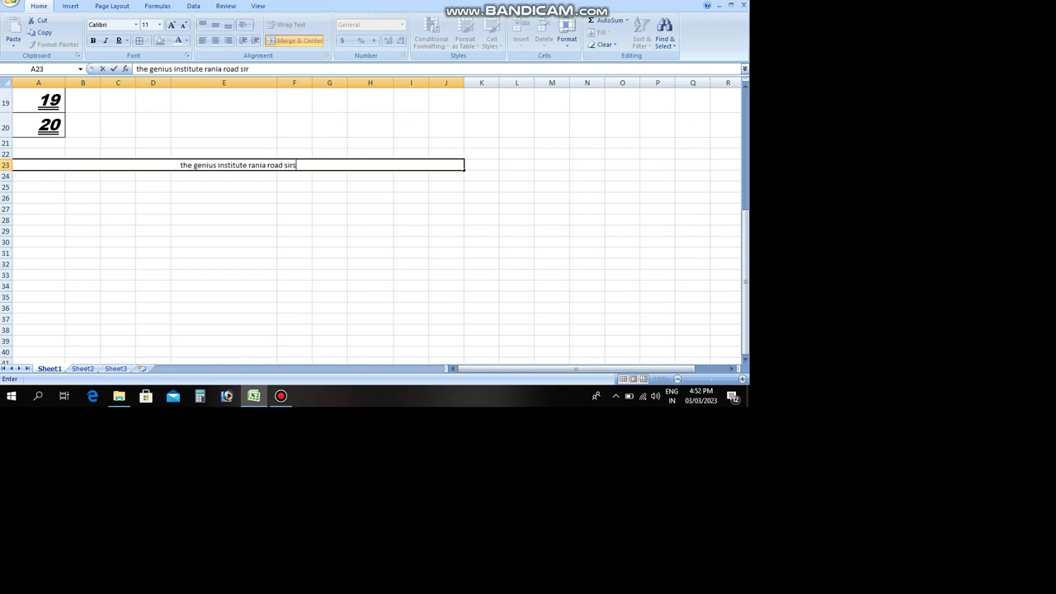
type("a")
left_click(224, 209)
left_click(238, 165)
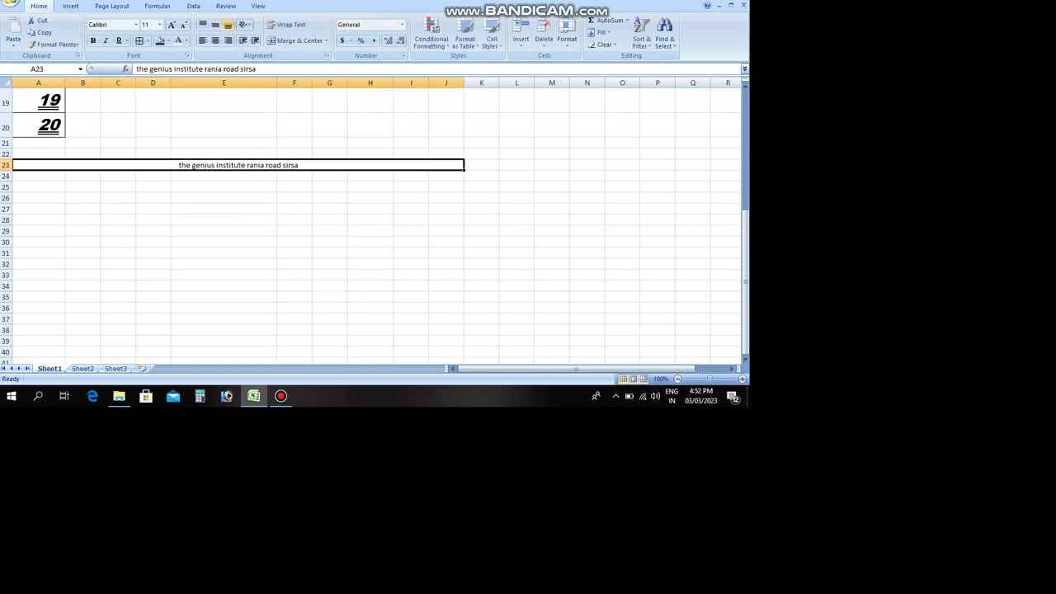
Step: Unmerge A23:J23 so the title sits left-aligned in A23
left_click(153, 186)
left_click(238, 165)
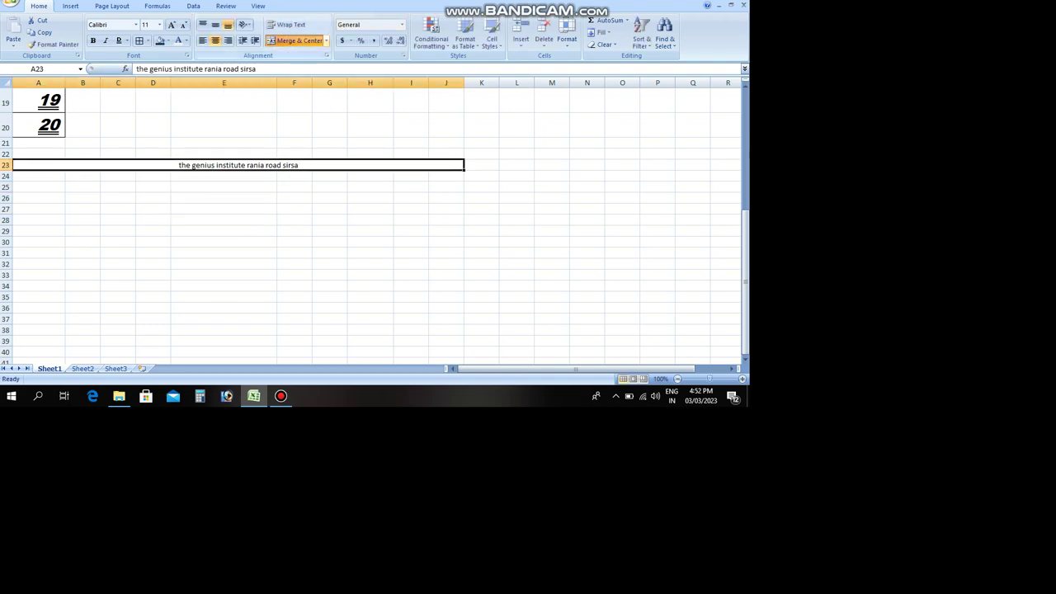
left_click(297, 40)
left_click(223, 197)
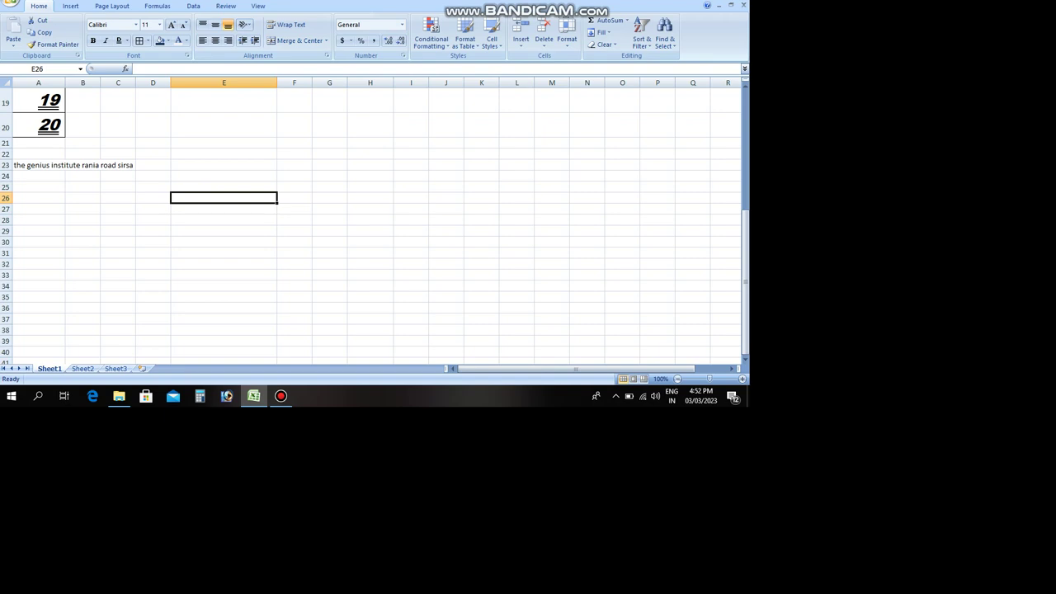
Step: Try merging C23:H23, then remove that merge
left_click_drag(118, 165, 369, 165)
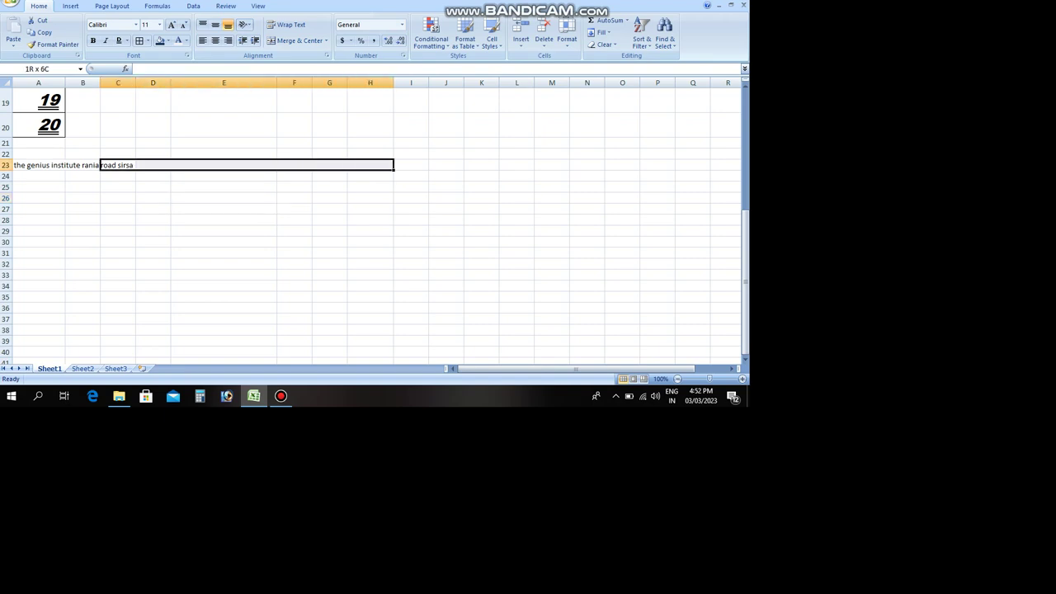
left_click(297, 41)
left_click(223, 209)
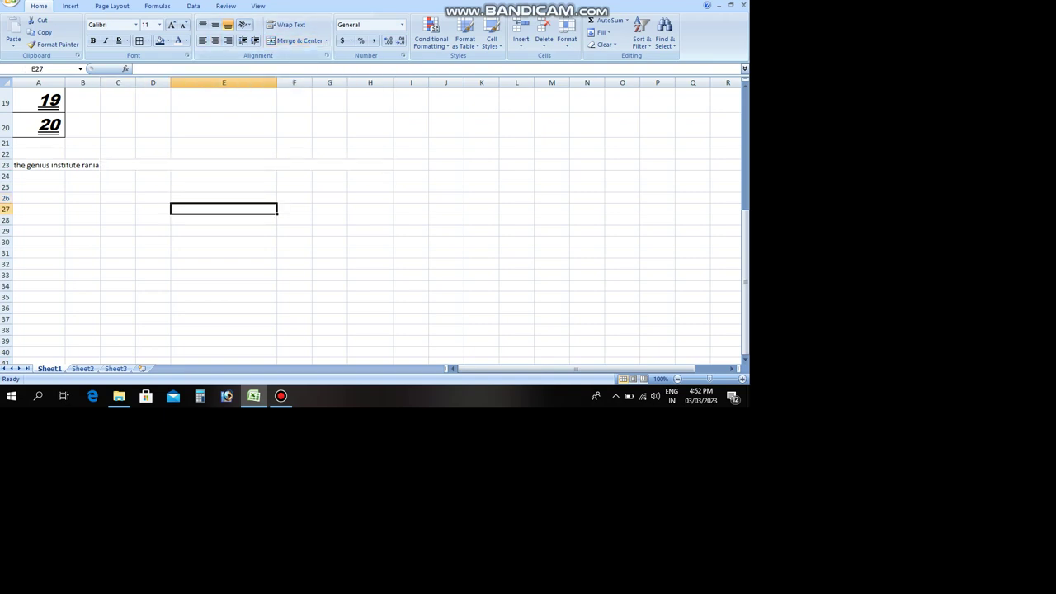
left_click_drag(83, 165, 369, 165)
left_click(297, 40)
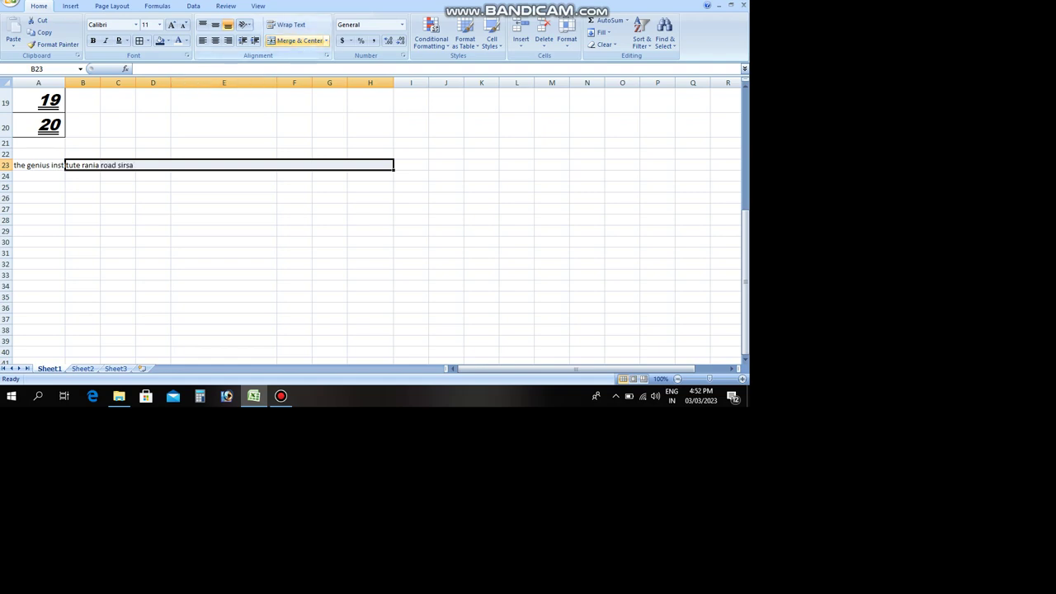
Step: After briefly testing A23:D23, merge and centre the title across A23:H23
left_click_drag(38, 165, 153, 165)
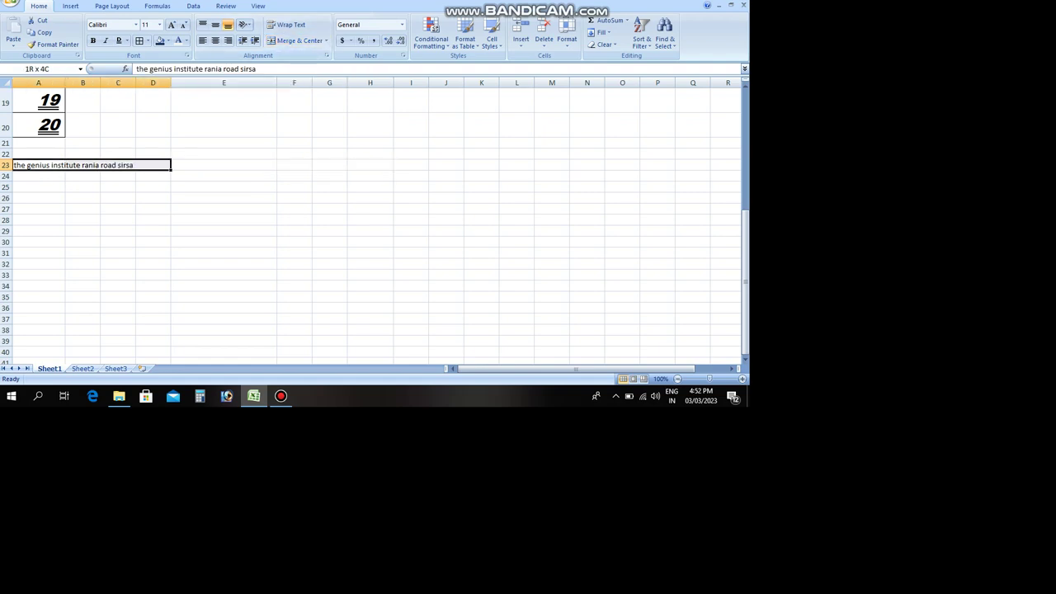
left_click(297, 41)
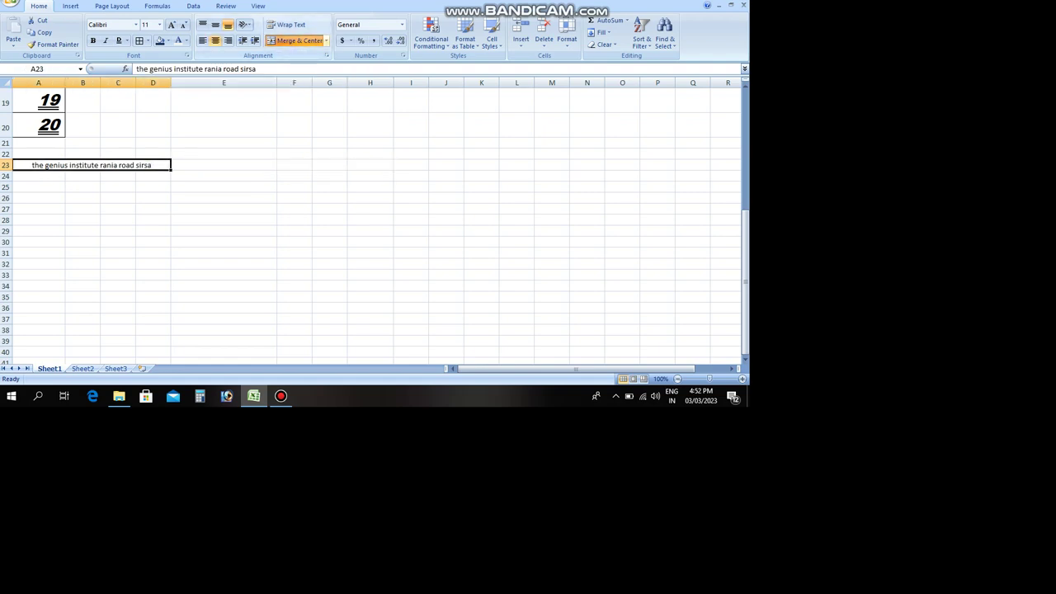
left_click(297, 41)
left_click(224, 209)
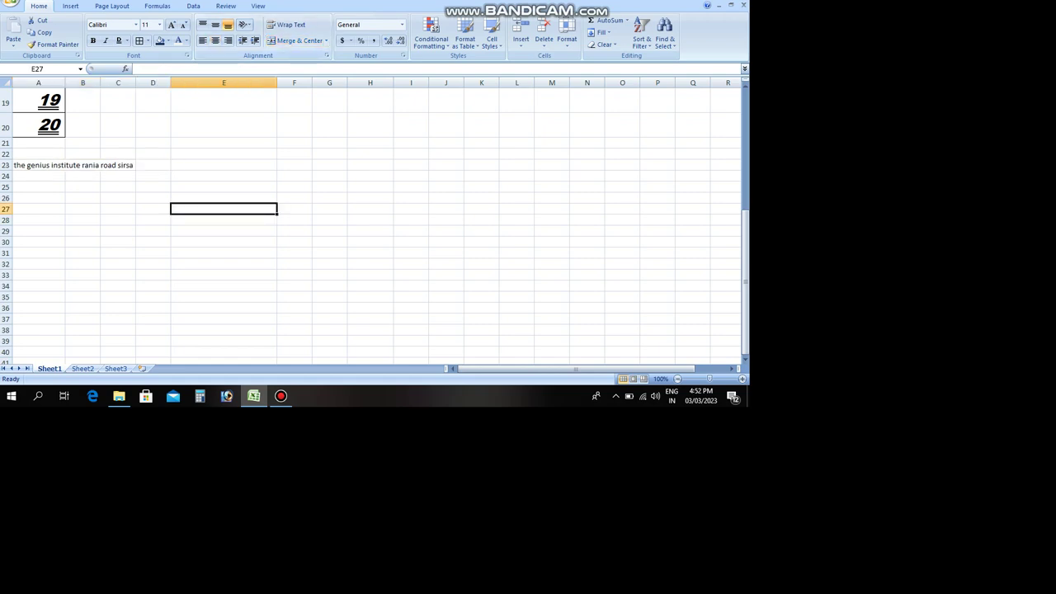
left_click_drag(38, 165, 370, 165)
left_click(295, 40)
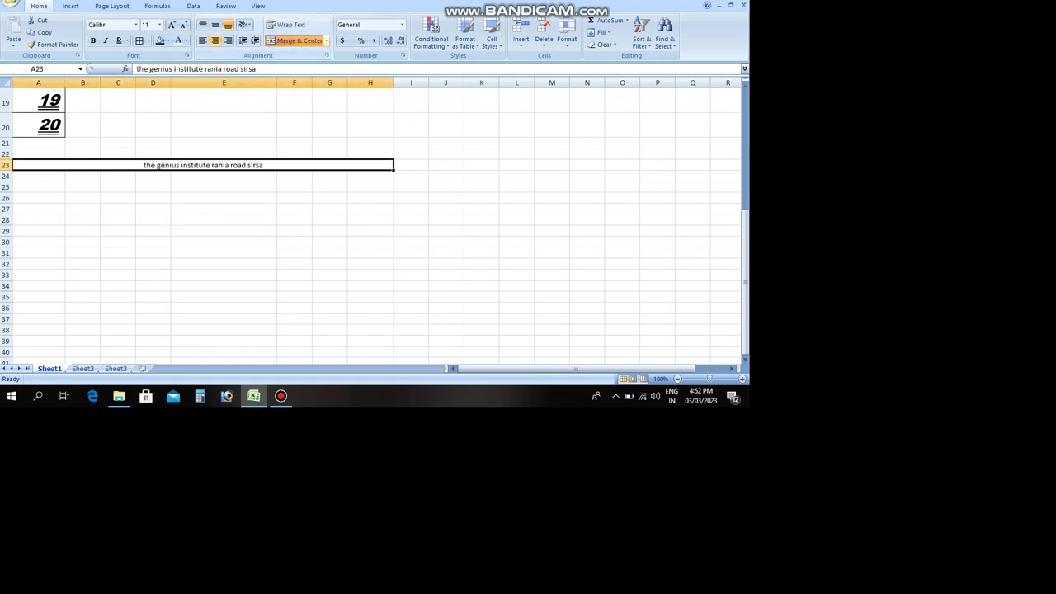
Step: Enlarge the title font to 14, give it a pink fill and red text
left_click(172, 23)
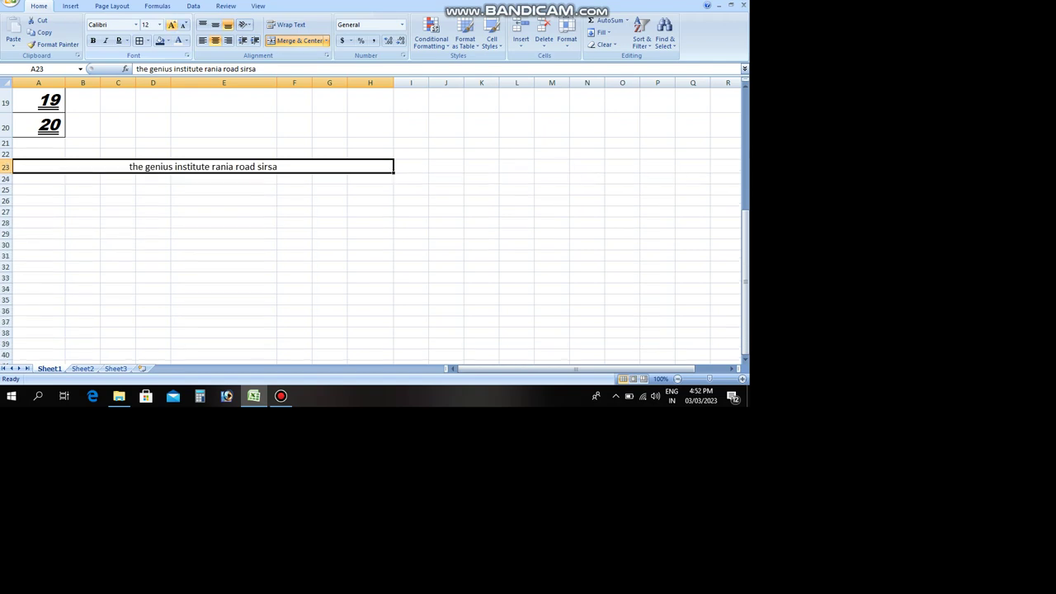
left_click(171, 24)
left_click(168, 41)
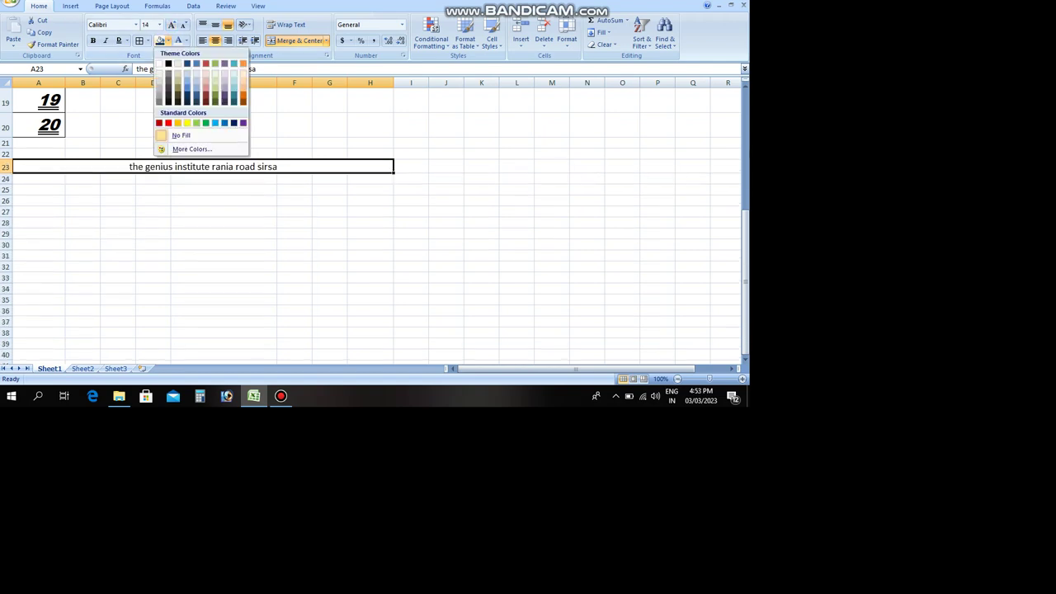
left_click(206, 85)
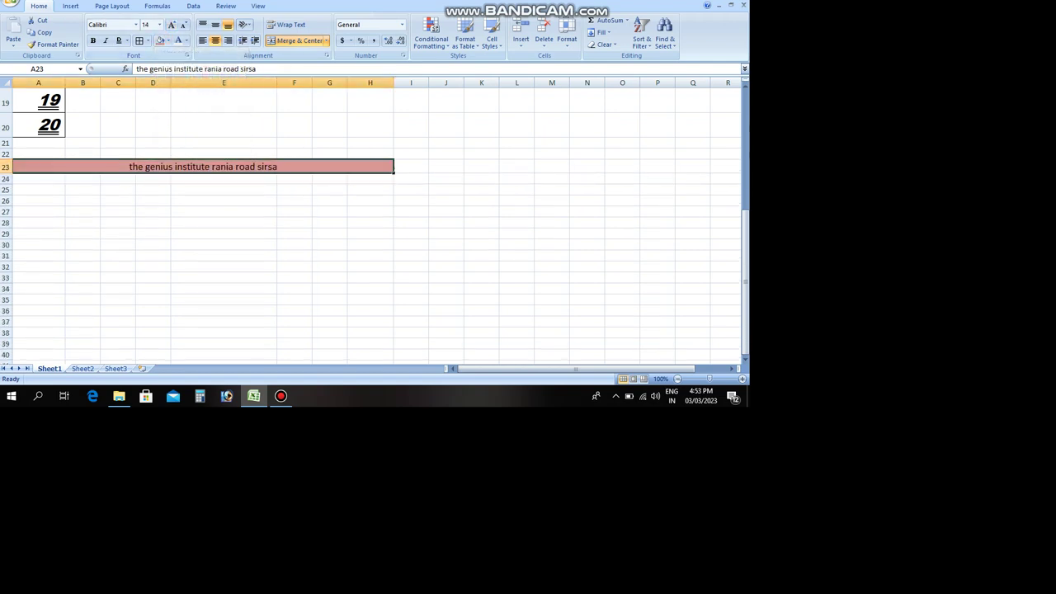
left_click(187, 41)
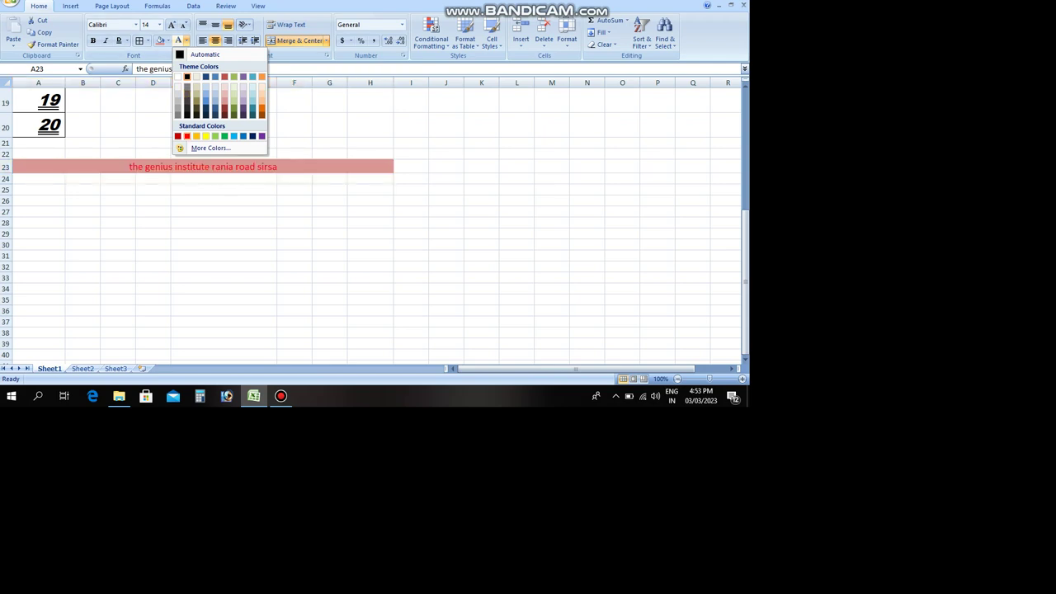
left_click(186, 137)
Step: Make the title text bold, italic and underlined
left_click(92, 41)
left_click(104, 41)
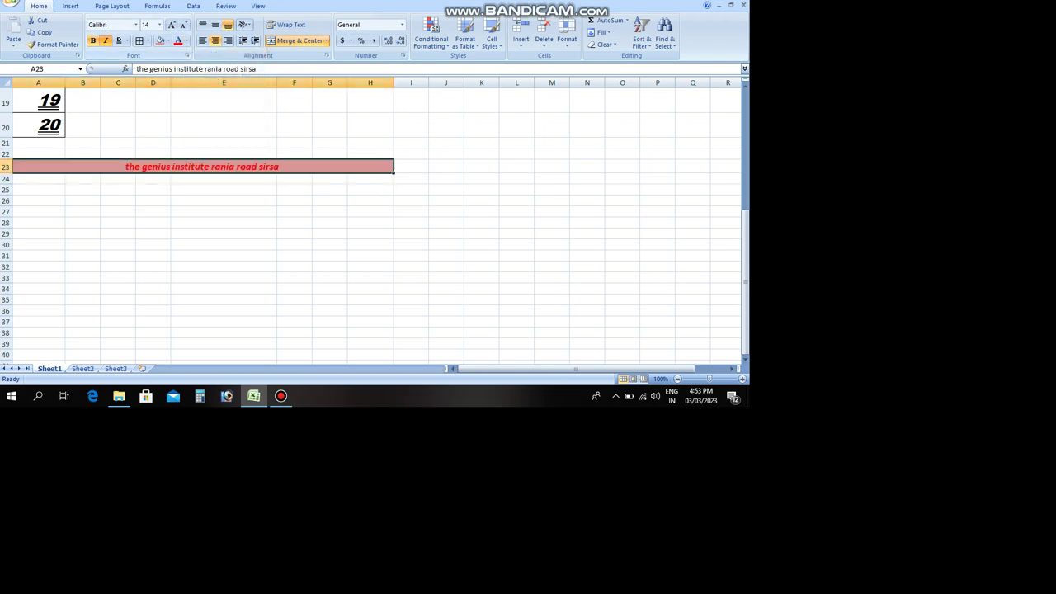
left_click(119, 41)
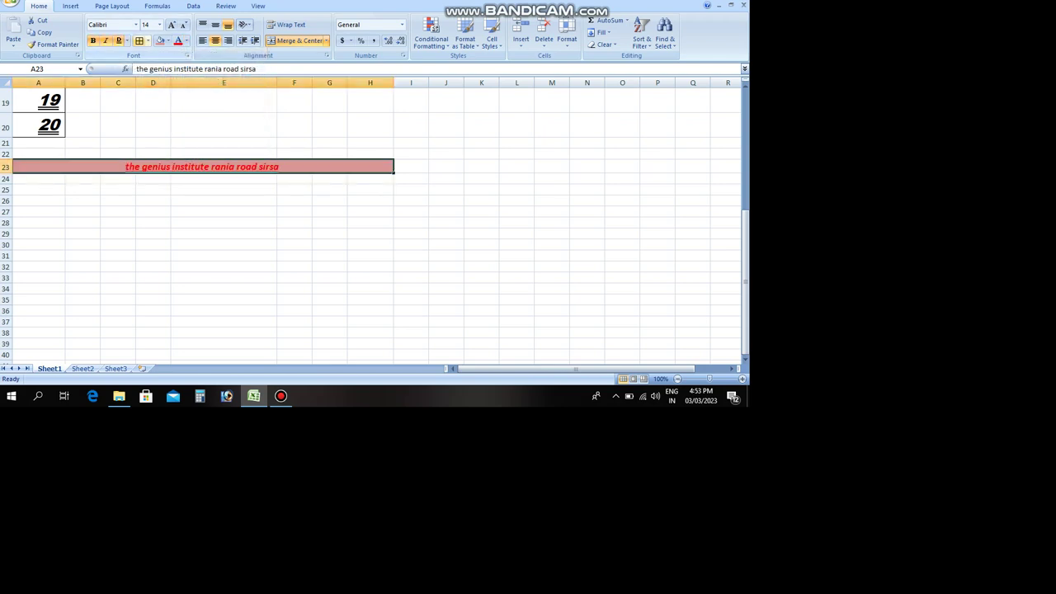
left_click(127, 40)
left_click(146, 53)
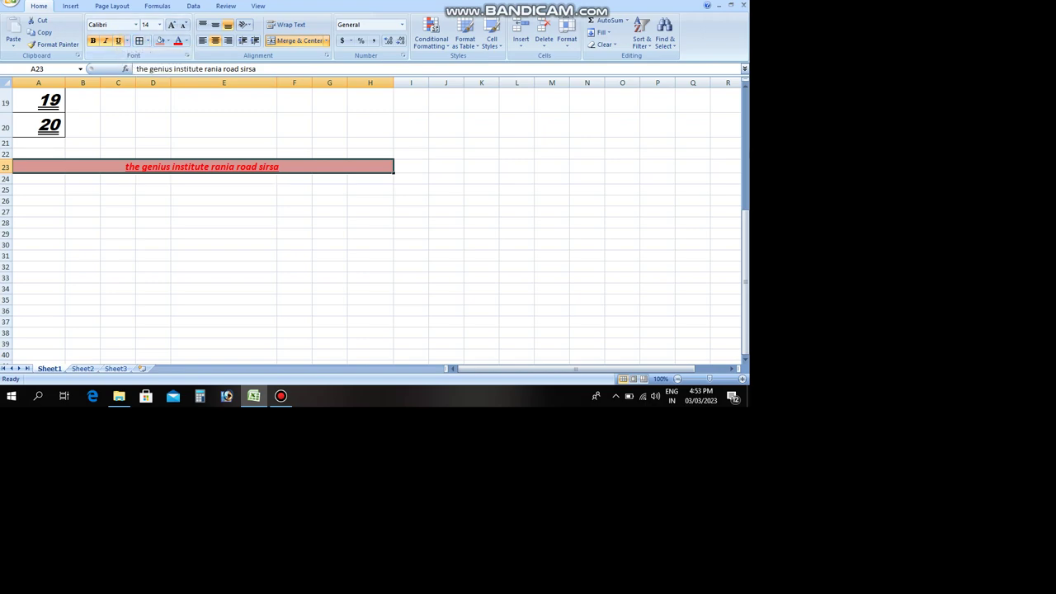